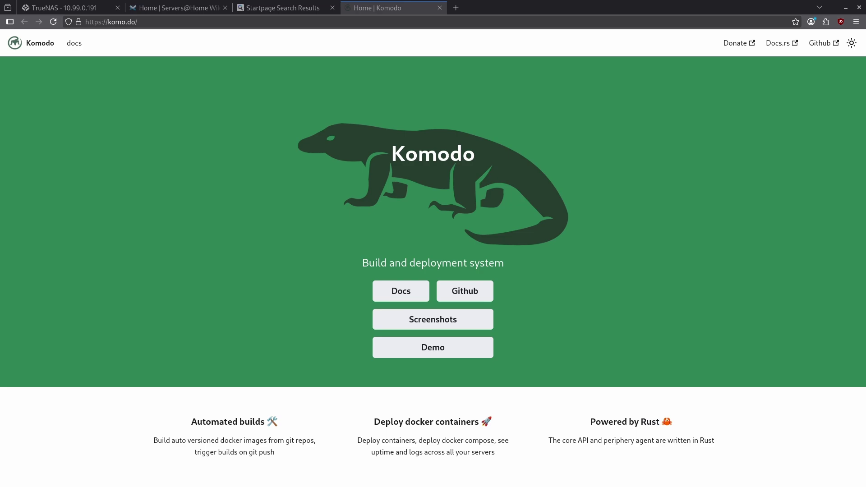
Close the Komodo and search-result tabs so the TrueNAS dashboard is showing
{"action": "key", "text": "ctrl+w"}
{"action": "key", "text": "ctrl+w"}
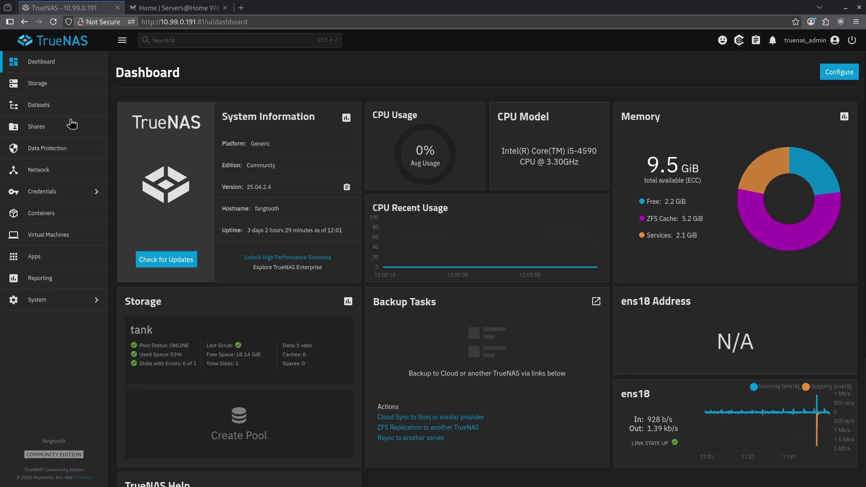
Create a dataset named komodo under tank/configs, then bring up the Servers@Home Wiki tab
{"action": "left_click", "coordinate": [62, 108]}
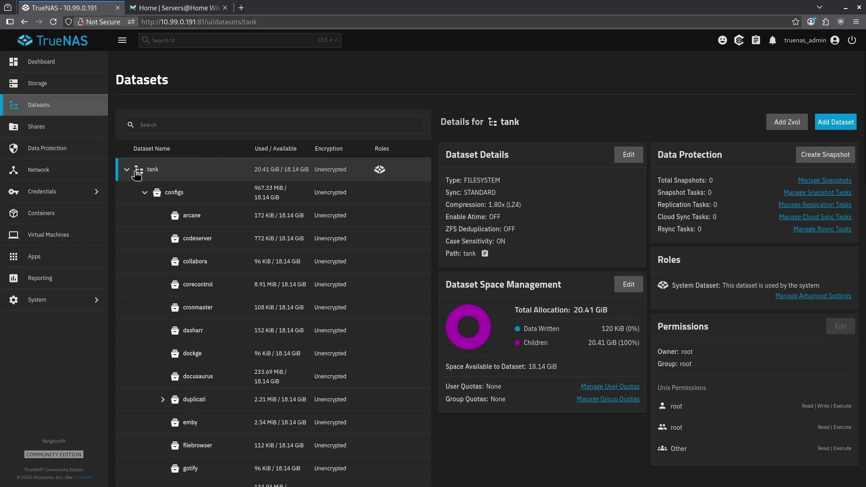
{"action": "left_click", "coordinate": [187, 194]}
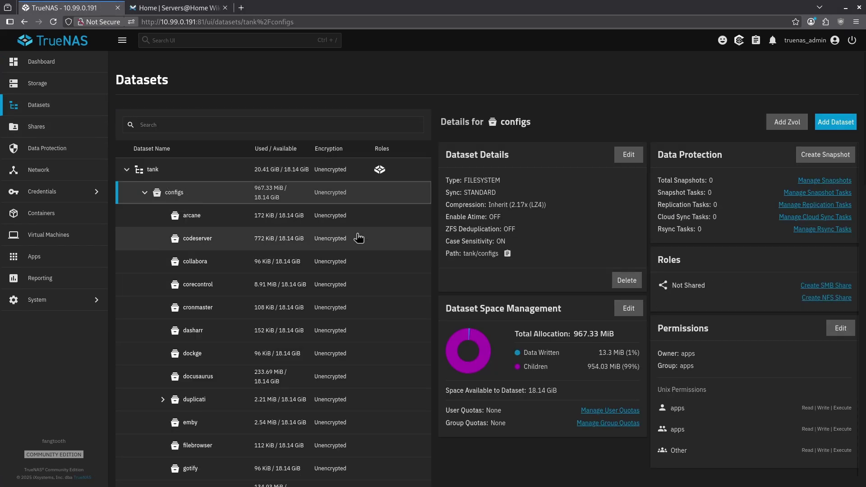
{"action": "left_click", "coordinate": [836, 122]}
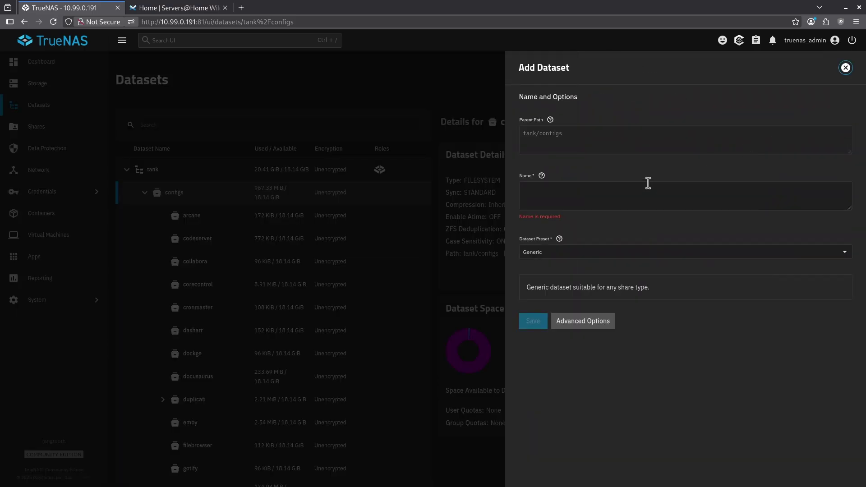
{"action": "type", "text": "komodo"}
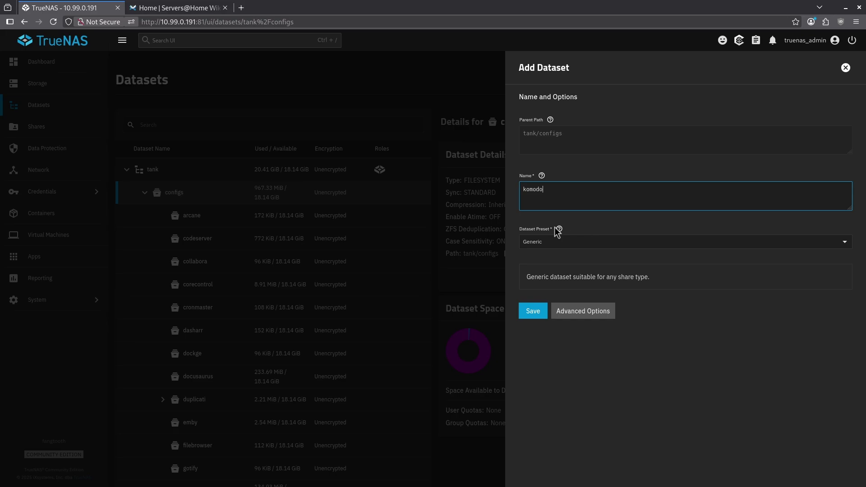
{"action": "left_click", "coordinate": [533, 311]}
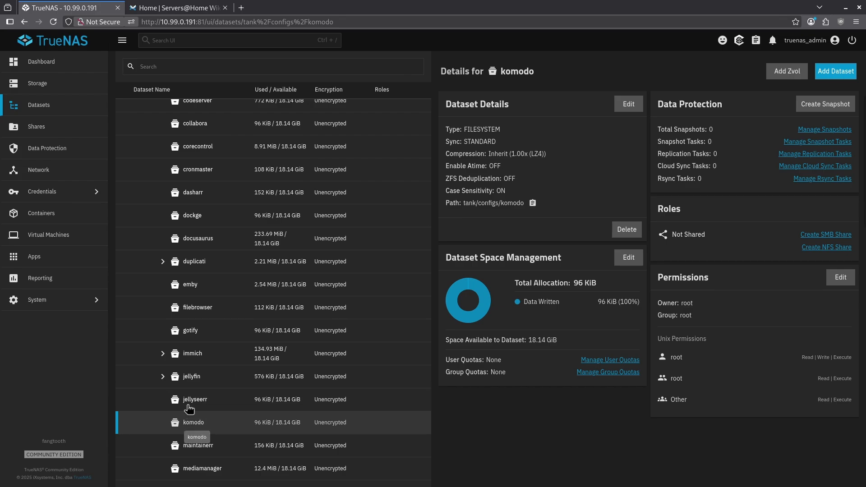
{"action": "left_click", "coordinate": [166, 5]}
Search the wiki for 'kom' and open the Komodo guide page
{"action": "left_click", "coordinate": [359, 42]}
{"action": "type", "text": "kom"}
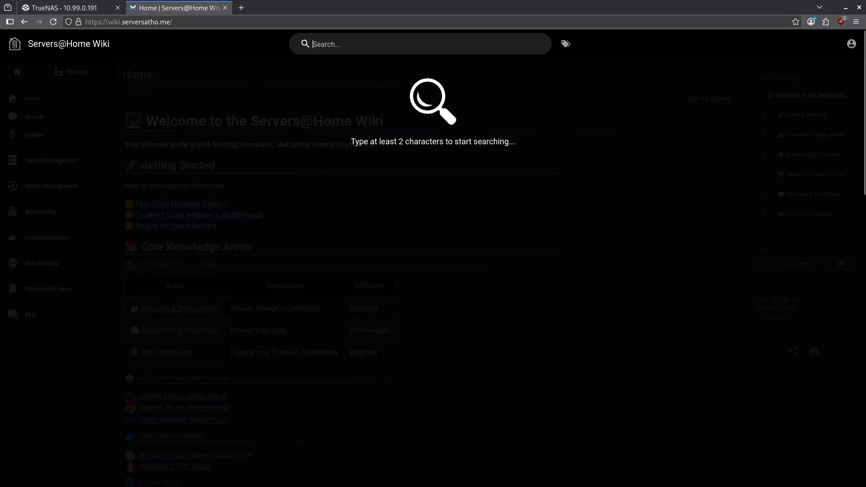
{"action": "left_click", "coordinate": [357, 186]}
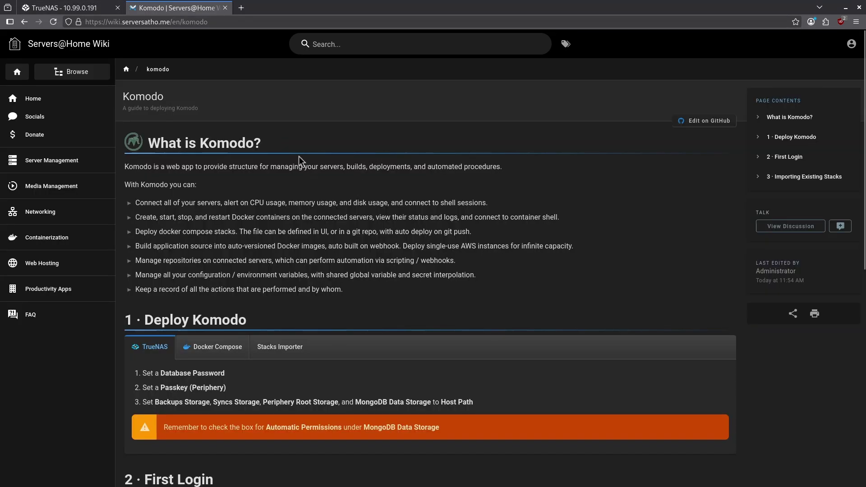
Review the '1 · Deploy Komodo' heading and step 3's storage names, then return to TrueNAS
{"action": "scroll", "coordinate": [298, 156], "scroll_direction": "down", "scroll_amount": 3}
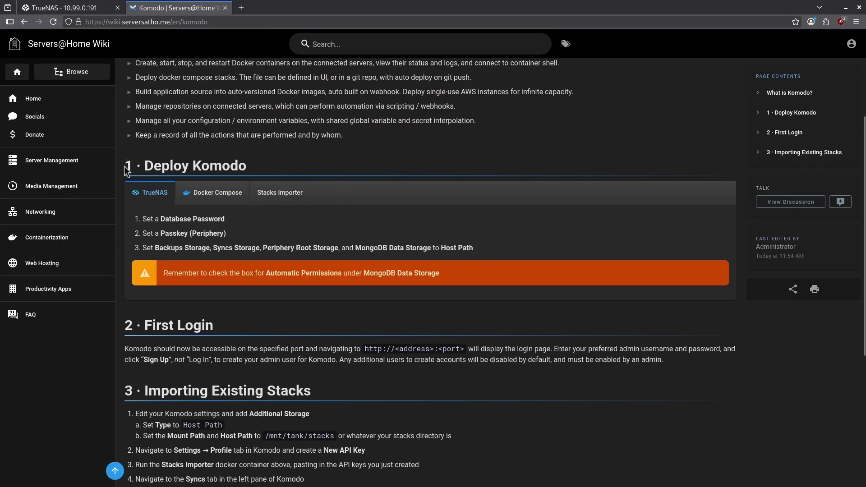
{"action": "left_click_drag", "start_coordinate": [125, 171], "coordinate": [274, 173]}
{"action": "left_click", "coordinate": [274, 173]}
{"action": "left_click_drag", "start_coordinate": [154, 248], "coordinate": [430, 249]}
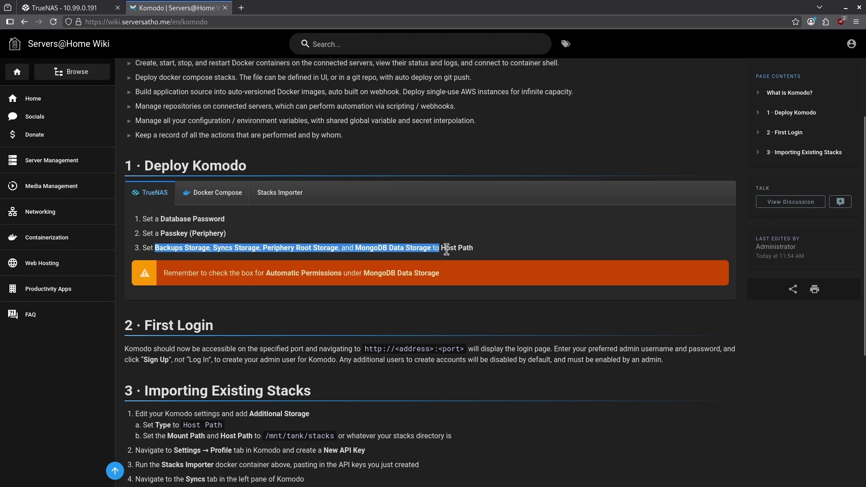
{"action": "left_click", "coordinate": [185, 248]}
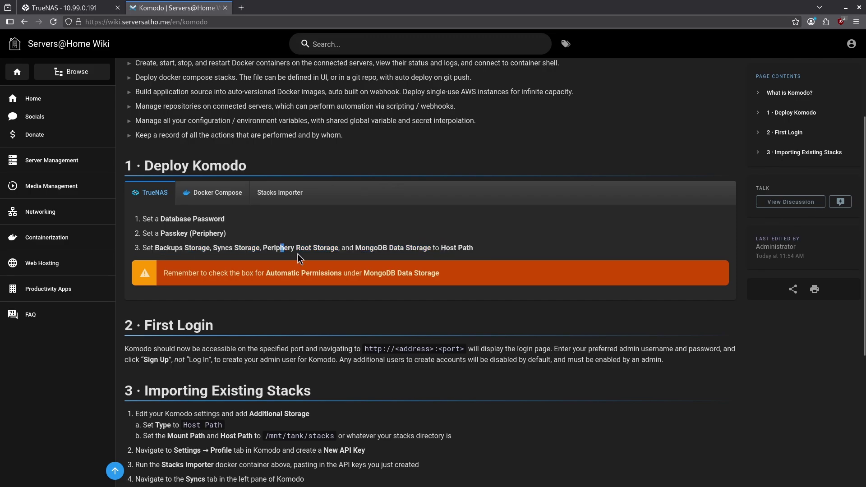
{"action": "key", "text": "ctrl+Page_Up"}
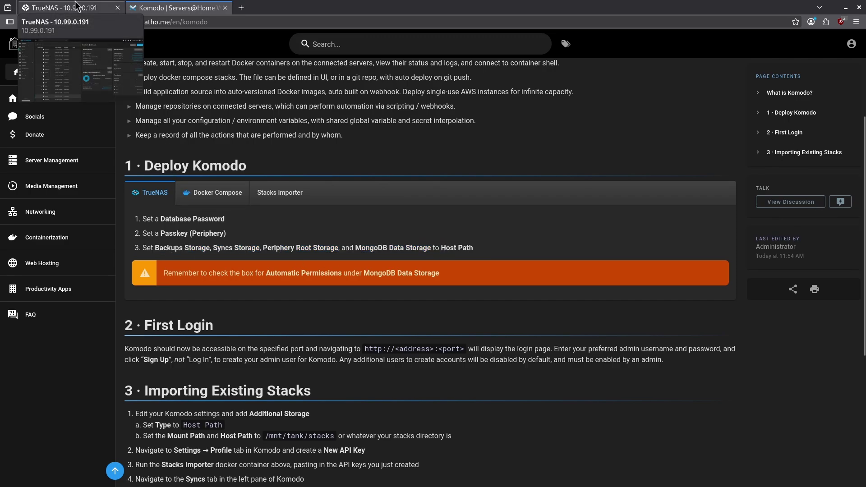
Add a backupstorage child dataset under komodo
{"action": "left_click", "coordinate": [212, 424]}
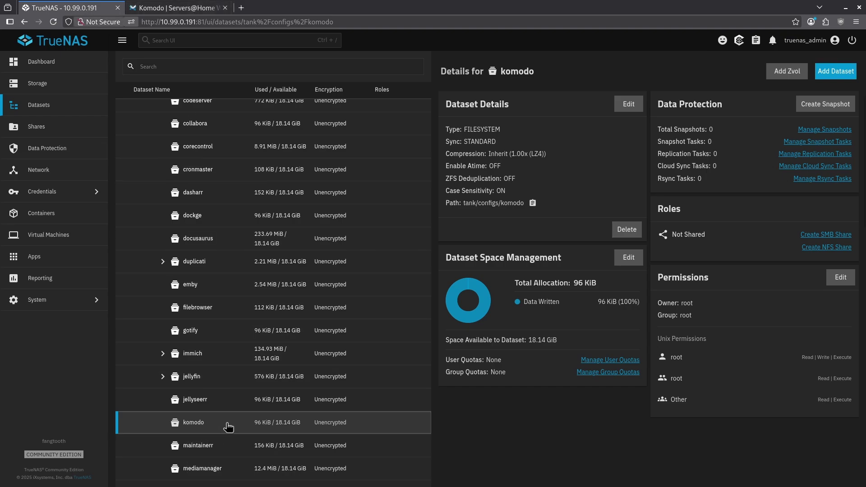
{"action": "left_click", "coordinate": [835, 71]}
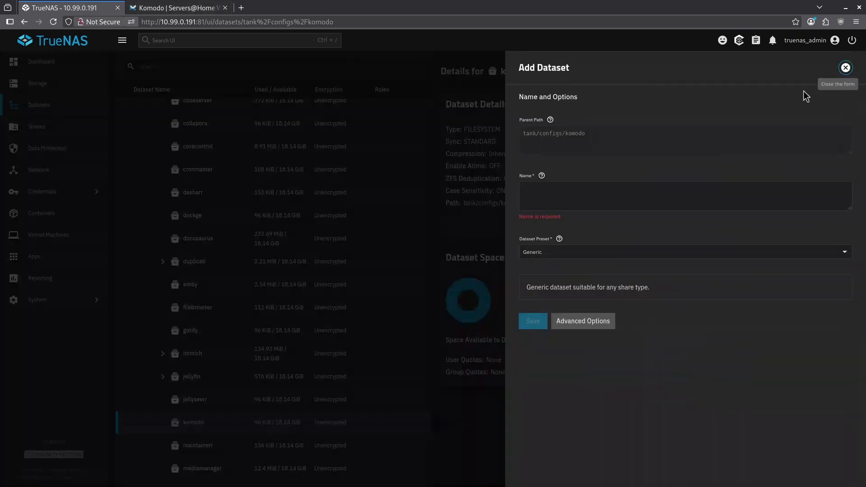
{"action": "type", "text": "backupstorag"}
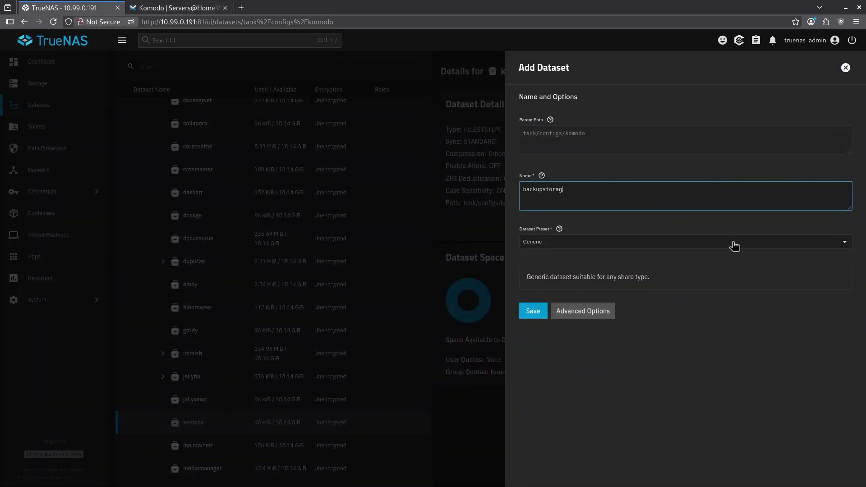
{"action": "type", "text": "e"}
{"action": "left_click", "coordinate": [535, 314]}
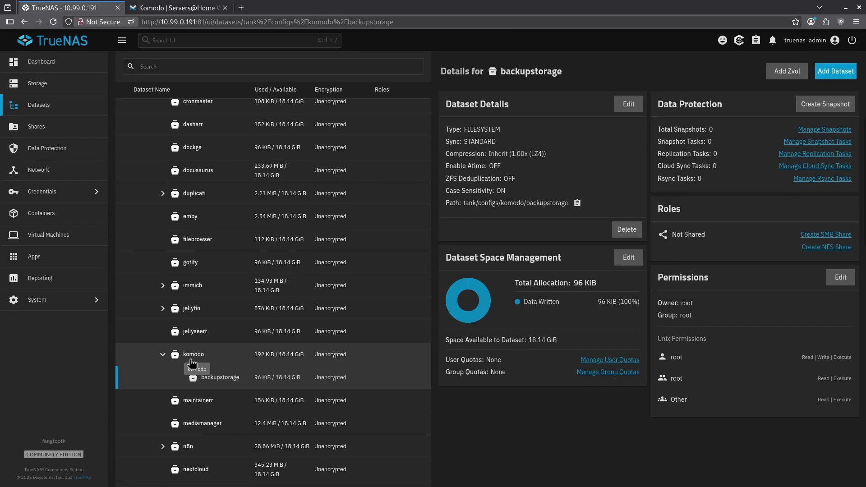
{"action": "left_click", "coordinate": [180, 7]}
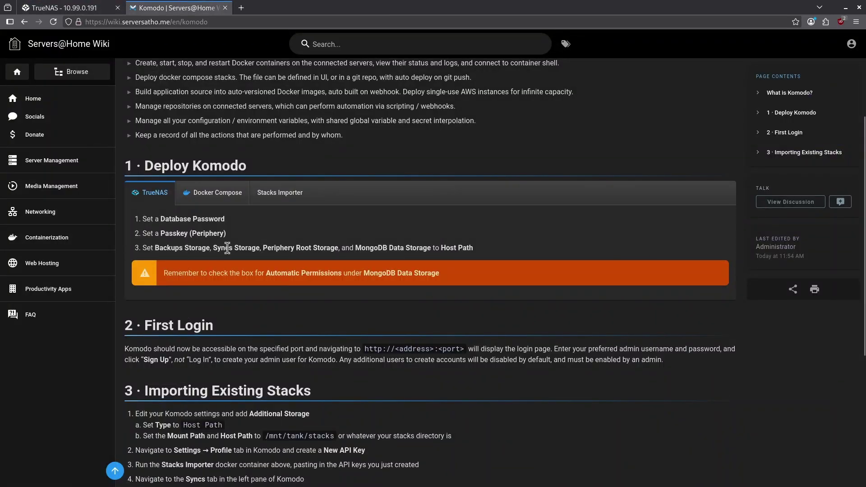
{"action": "key", "text": "ctrl+Tab"}
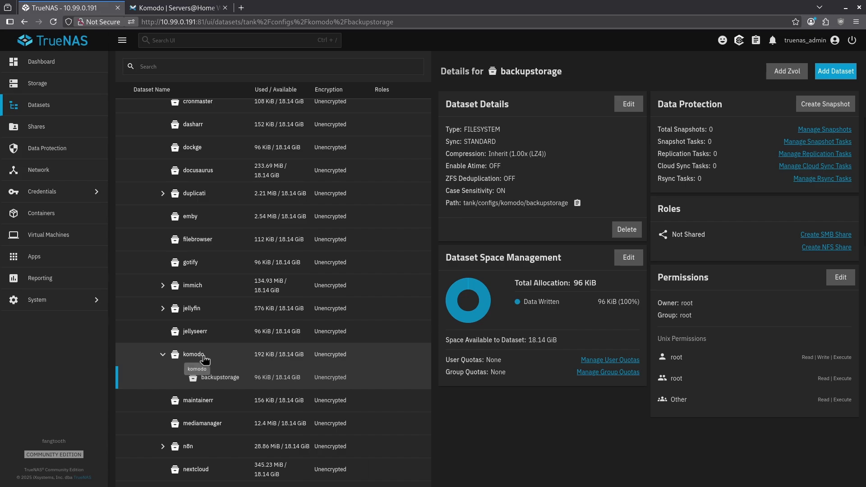
Add a syncstorage child dataset under komodo
{"action": "left_click", "coordinate": [194, 355]}
{"action": "left_click", "coordinate": [835, 70]}
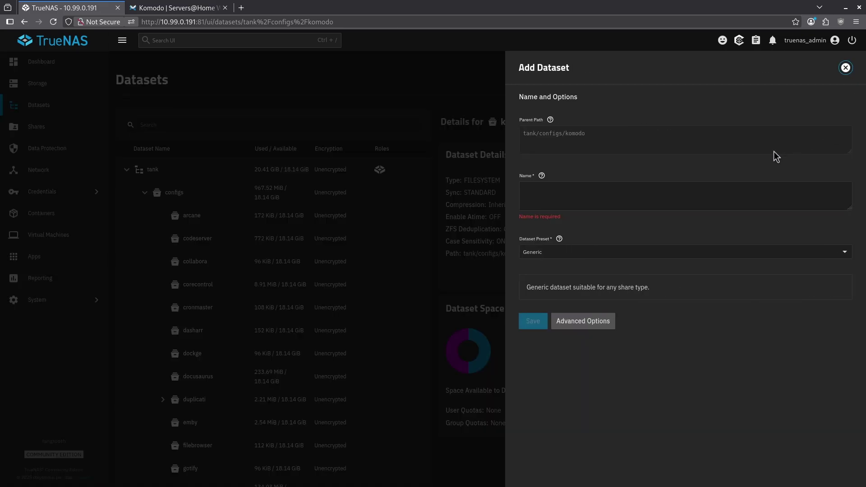
{"action": "left_click", "coordinate": [562, 186]}
{"action": "type", "text": "syncstorage"}
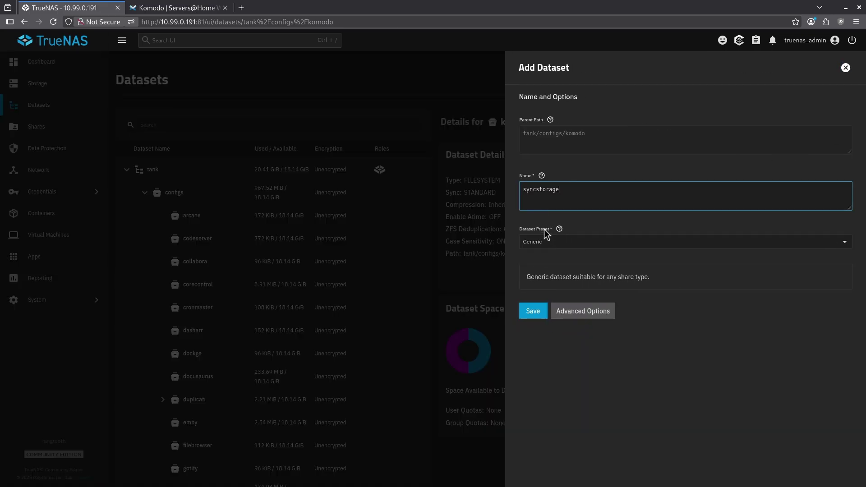
{"action": "left_click", "coordinate": [533, 311]}
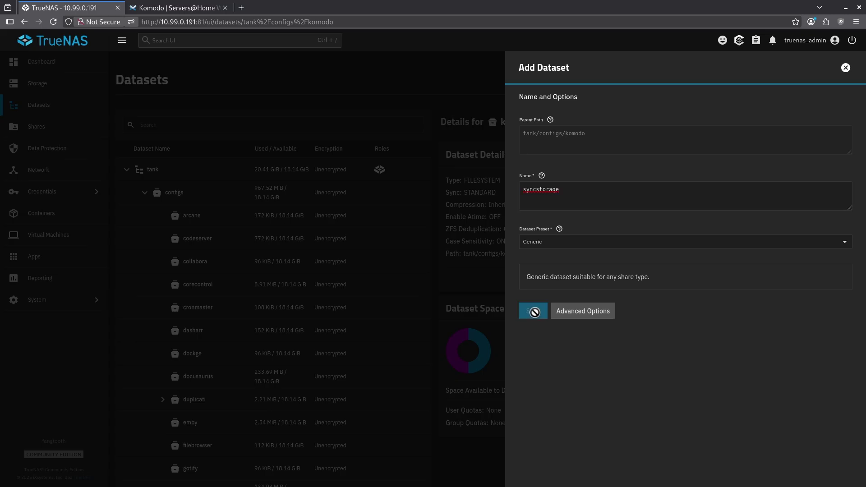
{"action": "key", "text": "ctrl+Tab"}
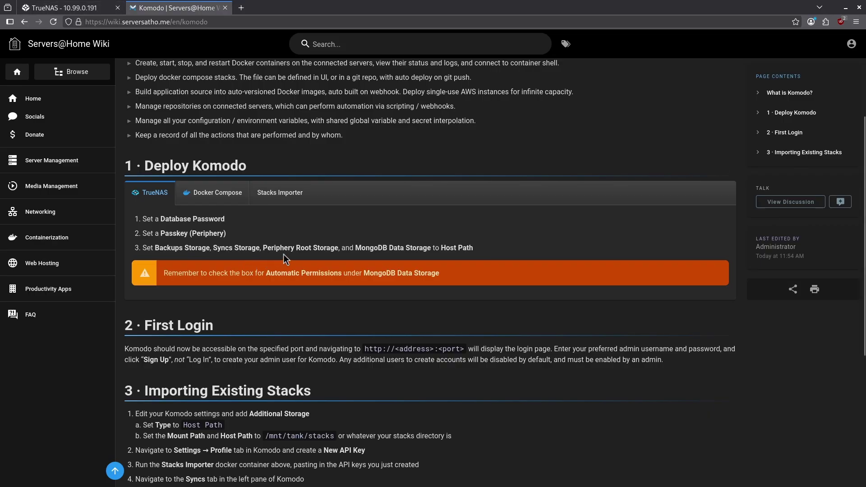
{"action": "key", "text": "ctrl+Tab"}
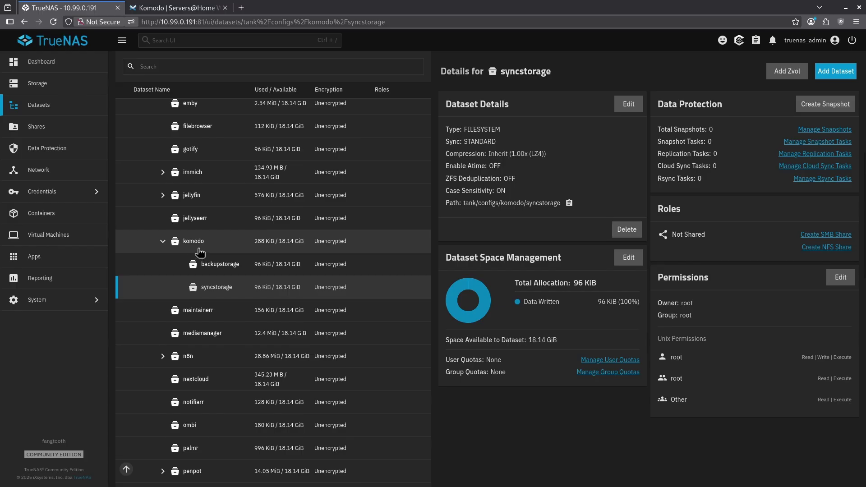
Add a peripheryrootstorage child dataset under komodo
{"action": "left_click", "coordinate": [199, 251]}
{"action": "left_click", "coordinate": [821, 123]}
{"action": "left_click", "coordinate": [520, 200]}
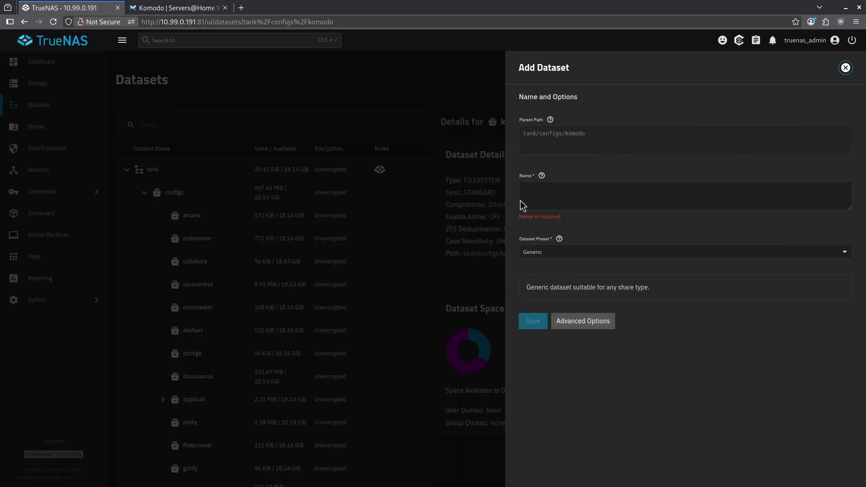
{"action": "type", "text": "peripheryrootstorage"}
{"action": "left_click", "coordinate": [540, 315]}
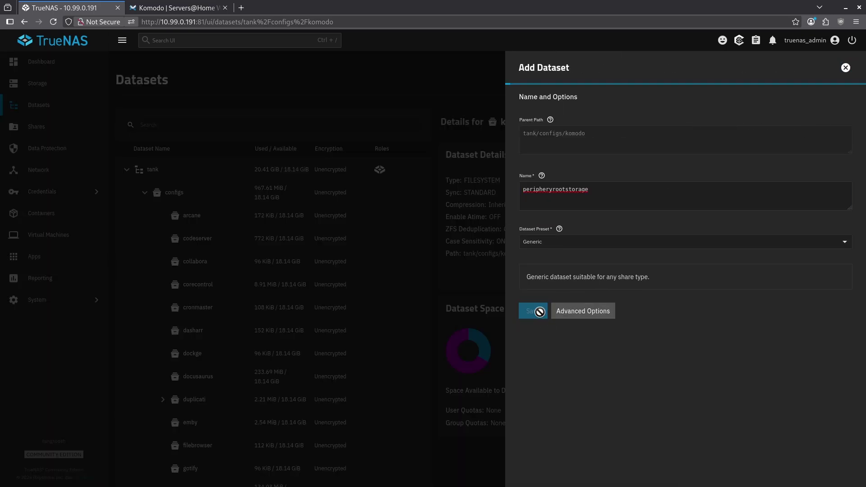
{"action": "key", "text": "ctrl+Tab"}
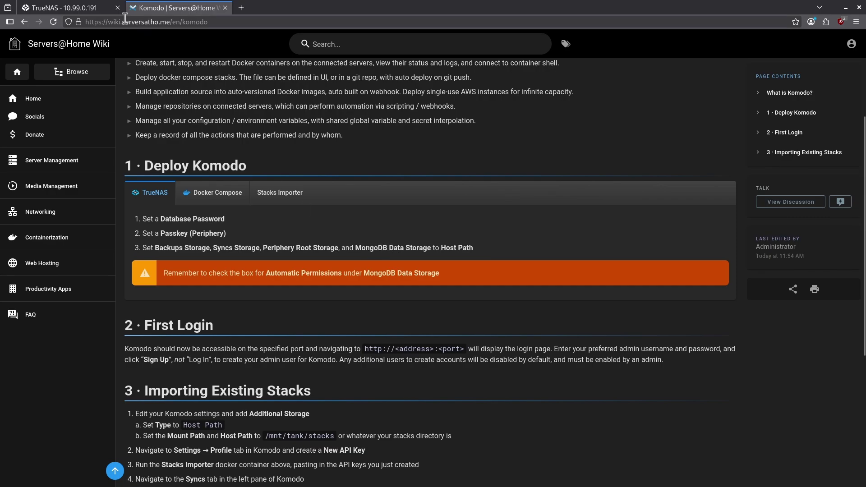
{"action": "left_click", "coordinate": [89, 6]}
Add a db child dataset under komodo
{"action": "left_click", "coordinate": [273, 225]}
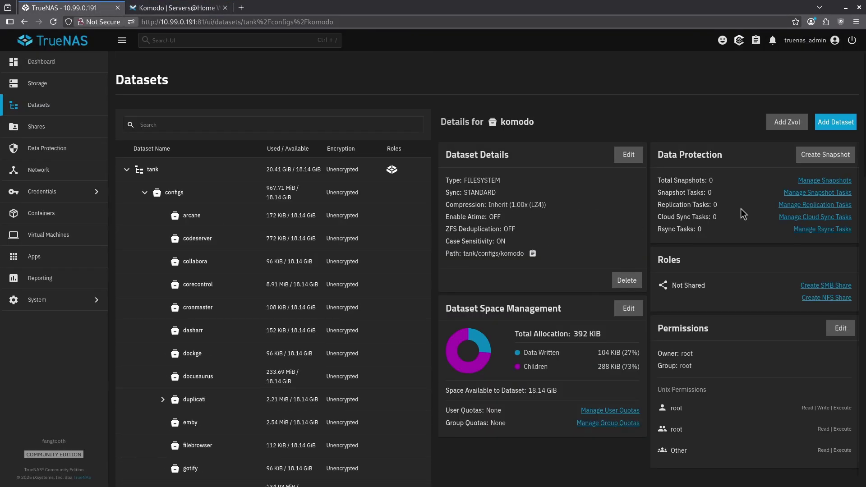
{"action": "left_click", "coordinate": [833, 128]}
{"action": "left_click", "coordinate": [621, 187]}
{"action": "type", "text": "d"}
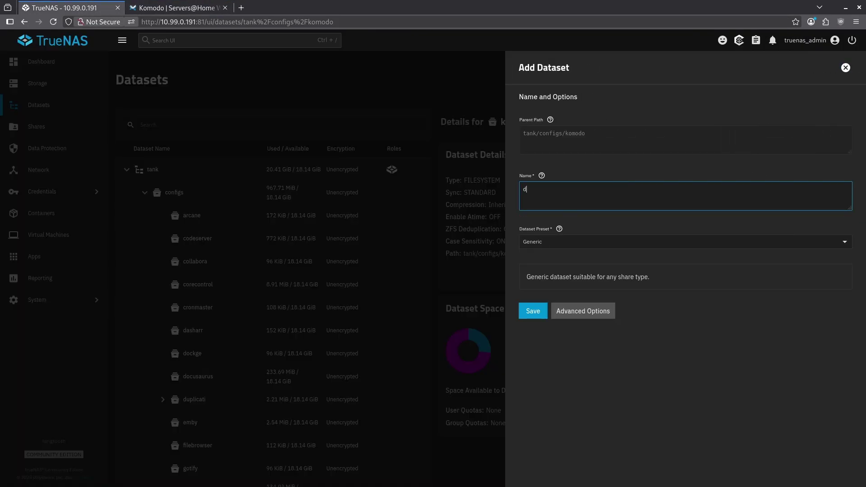
{"action": "type", "text": "b"}
{"action": "left_click", "coordinate": [524, 310]}
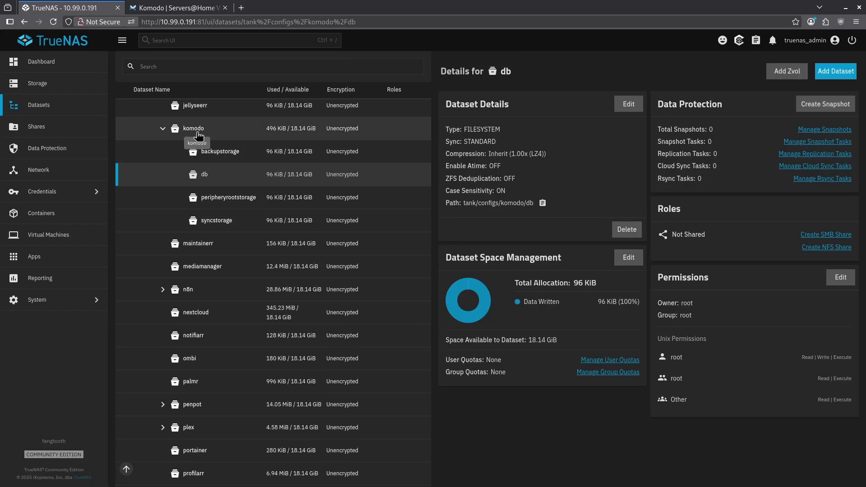
{"action": "scroll", "coordinate": [198, 135], "scroll_direction": "up", "scroll_amount": 3}
Search the Discover catalogue for komodo and open the Komodo app's page
{"action": "left_click", "coordinate": [92, 263]}
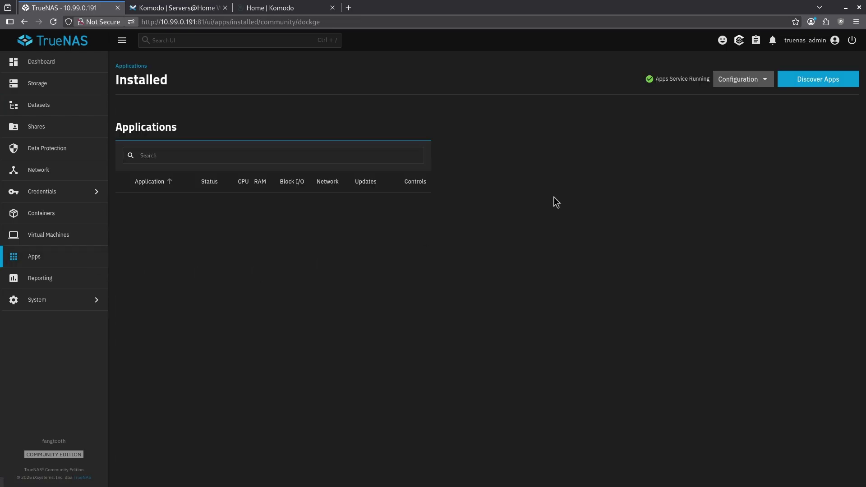
{"action": "left_click", "coordinate": [801, 89]}
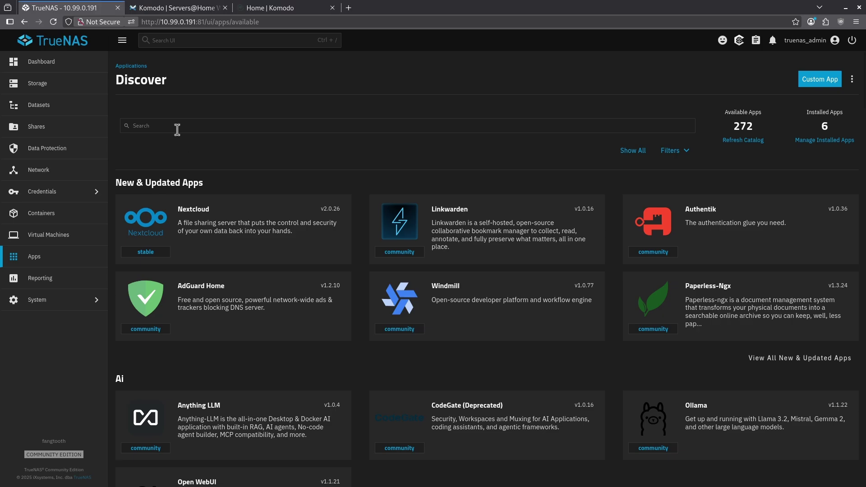
{"action": "left_click", "coordinate": [176, 126]}
{"action": "type", "text": "komodo"}
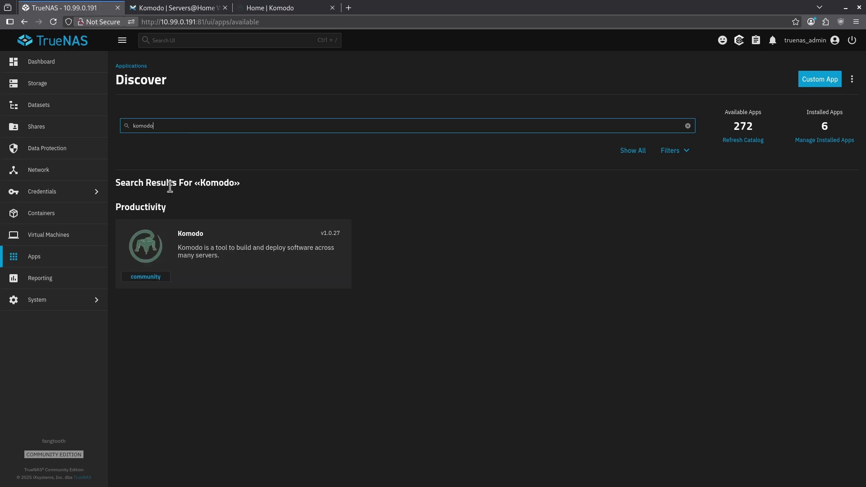
{"action": "left_click", "coordinate": [206, 257]}
Start the Komodo install and enter a database password
{"action": "left_click", "coordinate": [212, 187]}
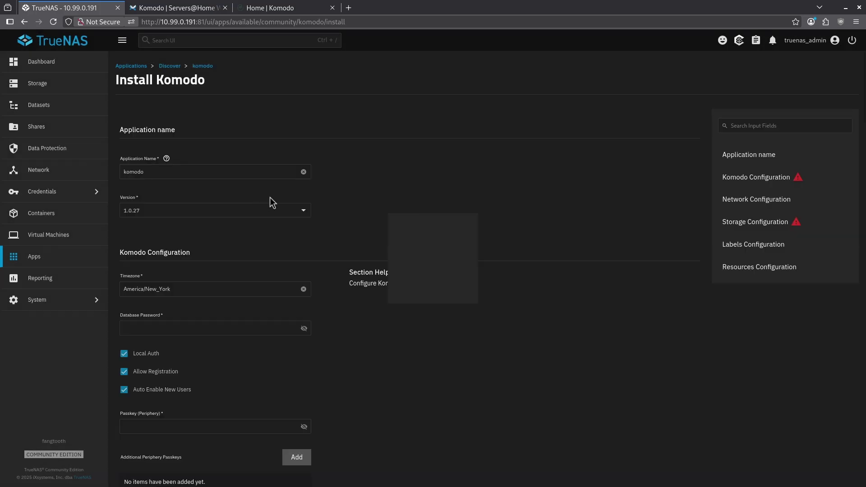
{"action": "scroll", "coordinate": [270, 202], "scroll_direction": "down", "scroll_amount": 2}
{"action": "left_click", "coordinate": [162, 235]}
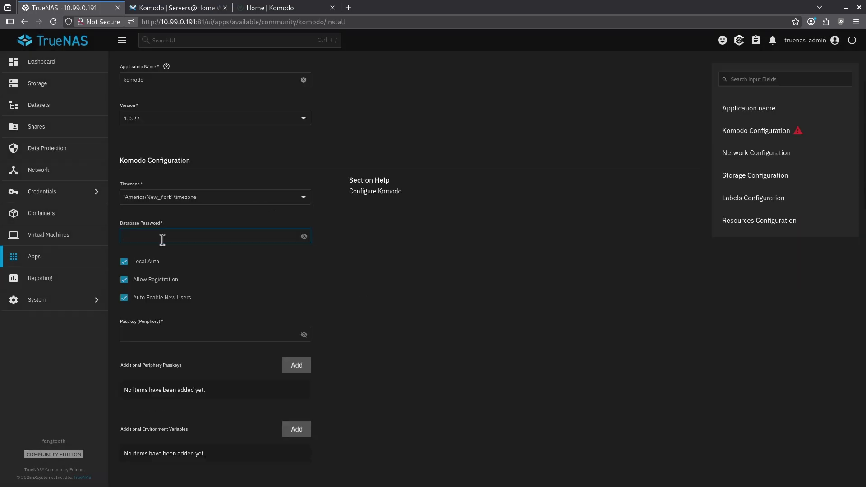
{"action": "type", "text": "kom"}
{"action": "scroll", "coordinate": [205, 288], "scroll_direction": "down", "scroll_amount": 10}
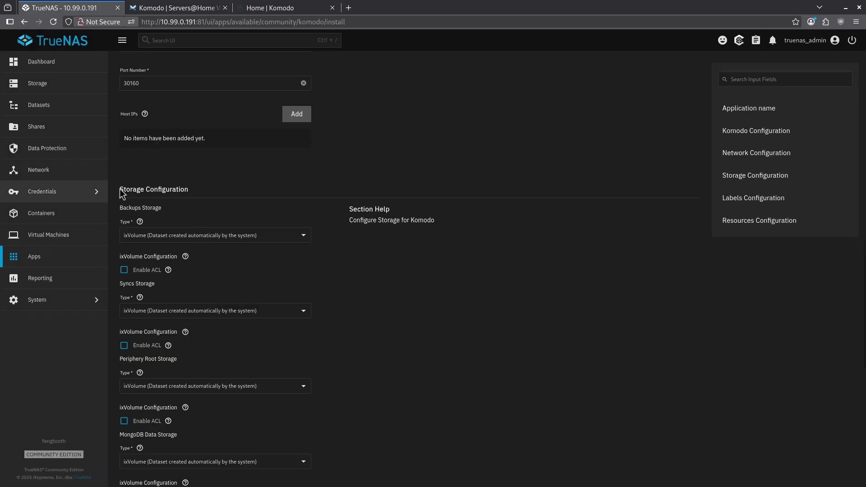
{"action": "left_click_drag", "start_coordinate": [120, 190], "coordinate": [184, 191]}
{"action": "scroll", "coordinate": [174, 204], "scroll_direction": "down", "scroll_amount": 2}
Store backups on a host path, enable automatic permissions for database storage, and install
{"action": "left_click", "coordinate": [150, 143]}
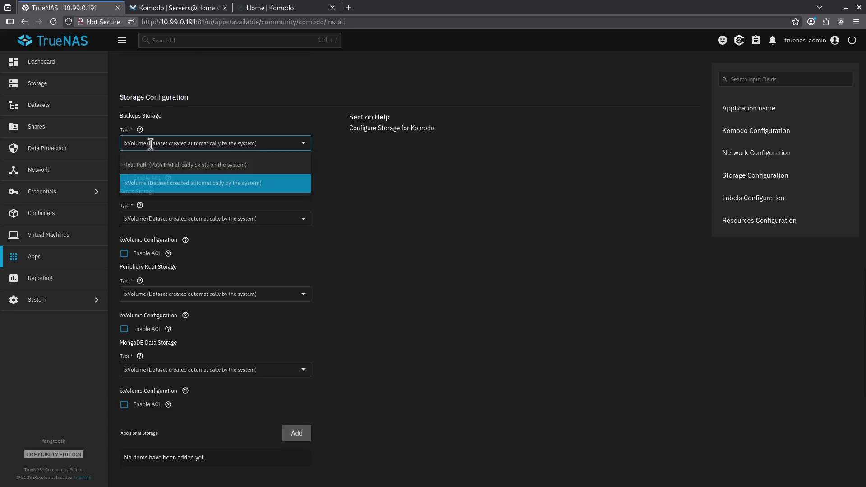
{"action": "left_click", "coordinate": [154, 166]}
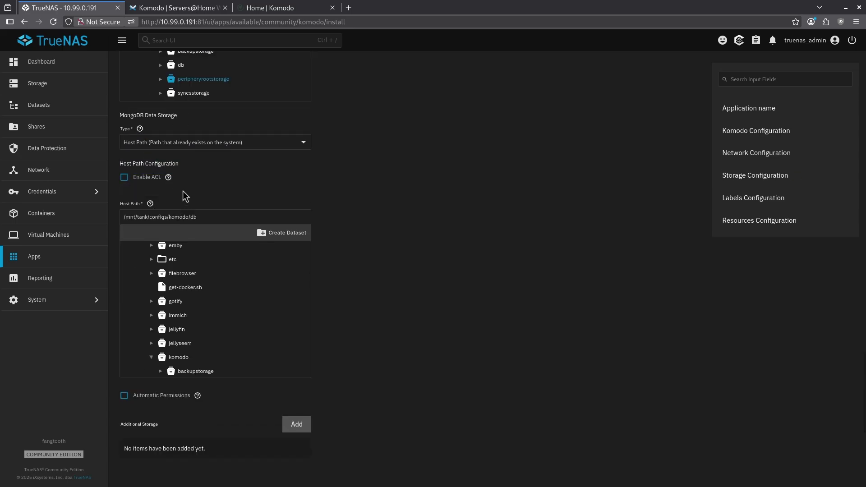
{"action": "scroll", "coordinate": [296, 250], "scroll_direction": "down", "scroll_amount": 2}
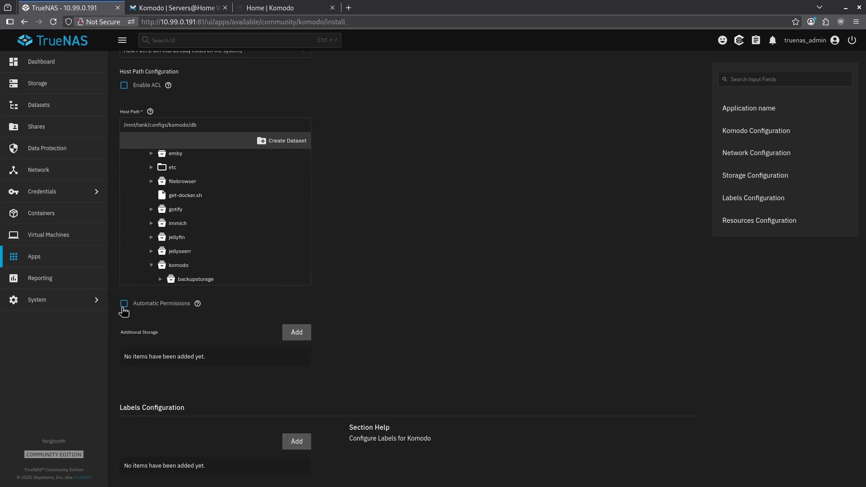
{"action": "left_click", "coordinate": [123, 308]}
{"action": "scroll", "coordinate": [197, 333], "scroll_direction": "down", "scroll_amount": 4}
{"action": "left_click", "coordinate": [142, 472]}
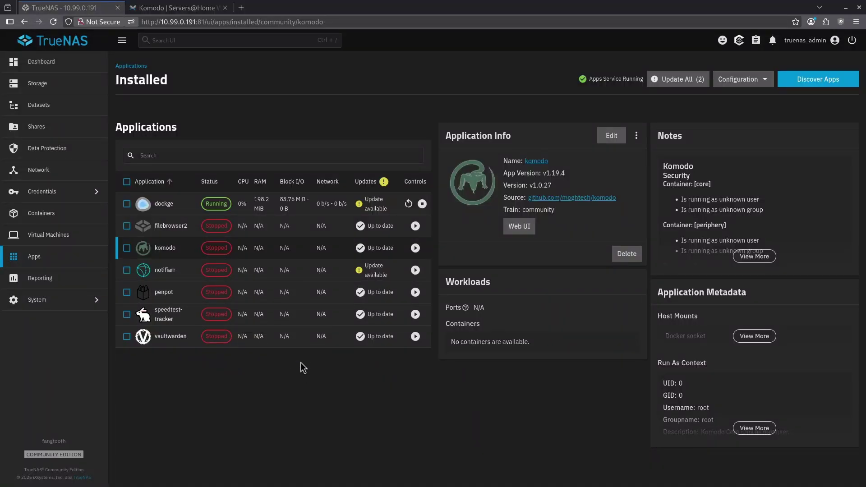
Copy the Komodo Docker Compose YAML from the wiki and return to TrueNAS's app catalogue
{"action": "left_click", "coordinate": [202, 8]}
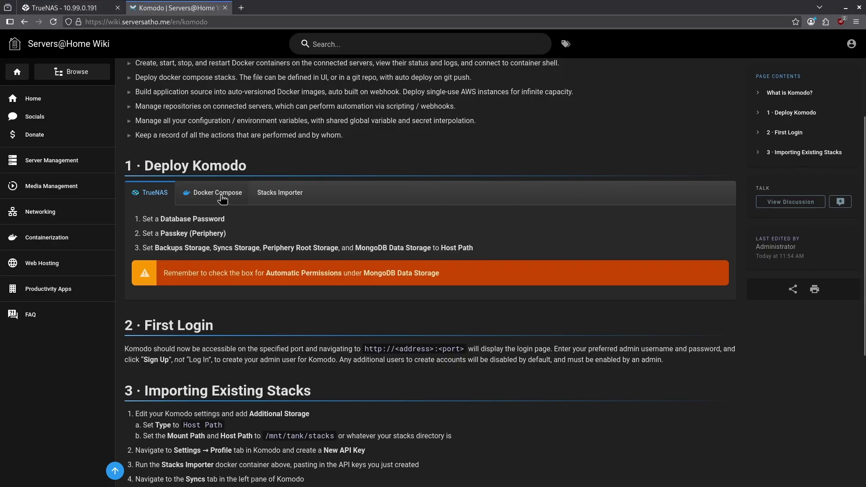
{"action": "left_click", "coordinate": [241, 207]}
{"action": "scroll", "coordinate": [251, 219], "scroll_direction": "down", "scroll_amount": 2}
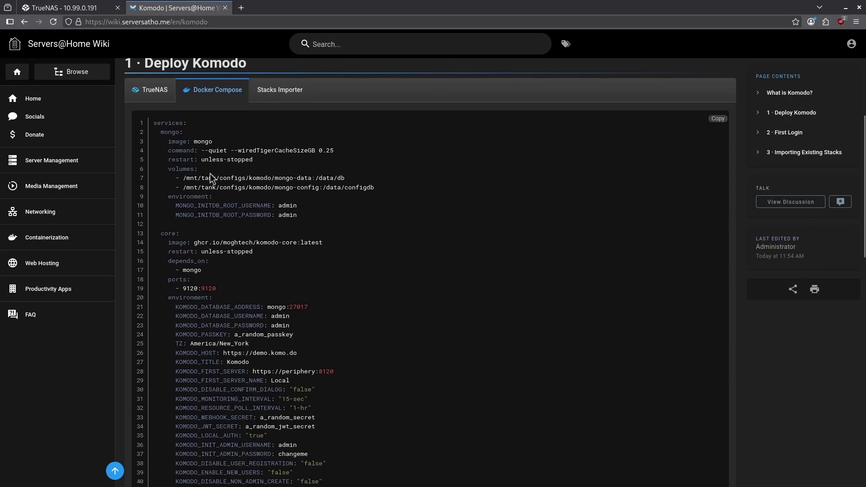
{"action": "scroll", "coordinate": [207, 174], "scroll_direction": "down", "scroll_amount": 4}
{"action": "scroll", "coordinate": [620, 171], "scroll_direction": "up", "scroll_amount": 5}
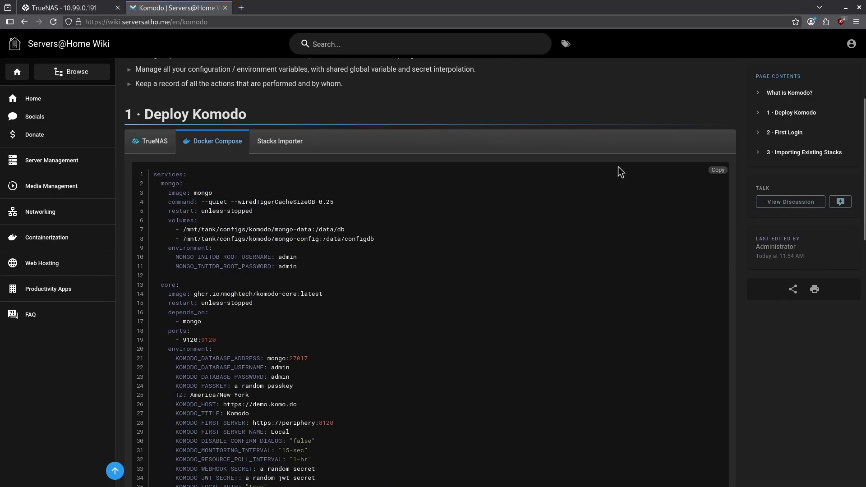
{"action": "left_click", "coordinate": [718, 170]}
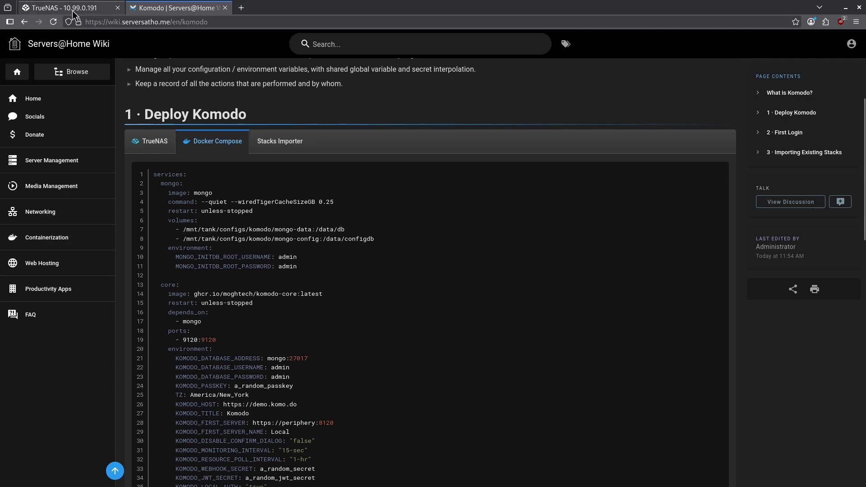
{"action": "left_click", "coordinate": [76, 9]}
{"action": "left_click", "coordinate": [807, 81]}
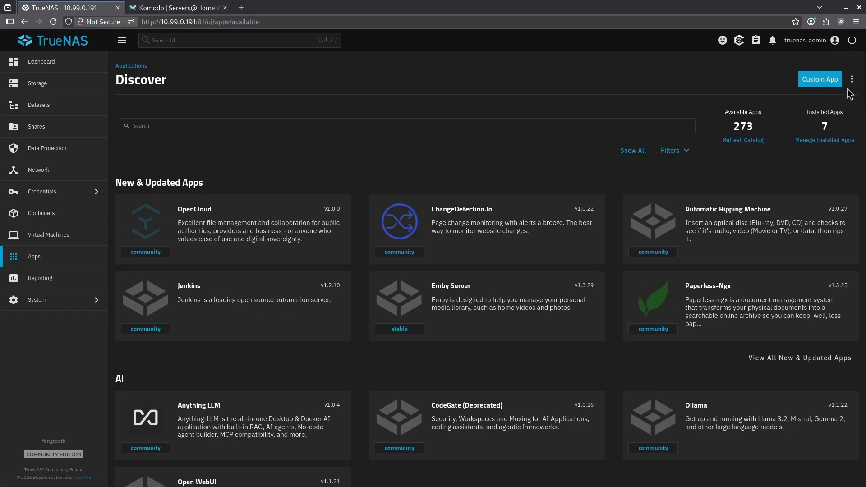
Start an Install via YAML app named komodo2 and paste the Komodo compose config
{"action": "left_click", "coordinate": [851, 79]}
{"action": "left_click", "coordinate": [845, 96]}
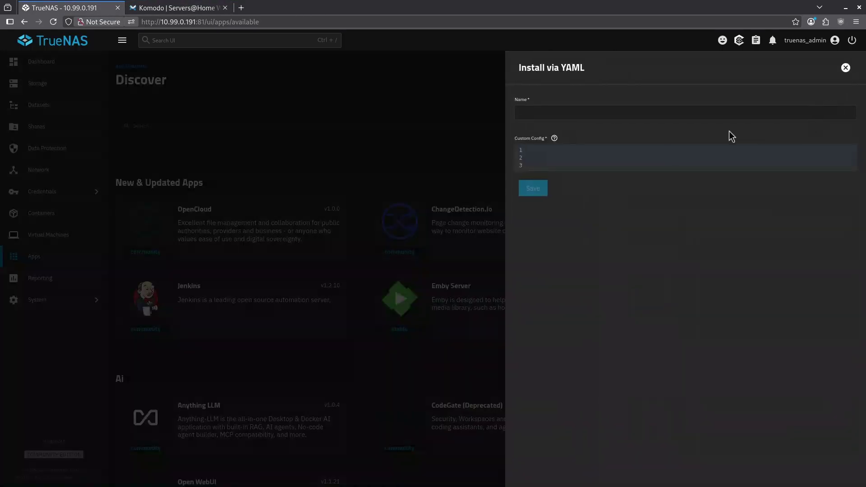
{"action": "left_click", "coordinate": [569, 112]}
{"action": "type", "text": "komodo2"}
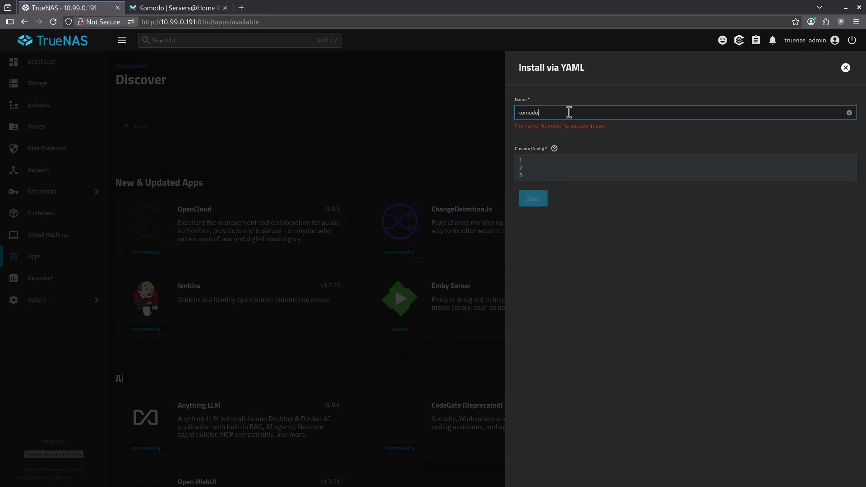
{"action": "left_click", "coordinate": [551, 150]}
{"action": "key", "text": "ctrl+v"}
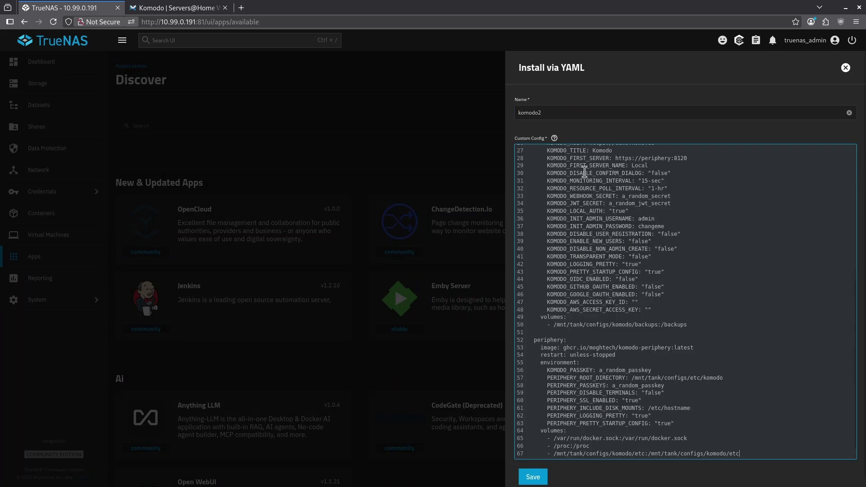
Review the pasted config's database credentials, tank mongo data path, and core and periphery volumes
{"action": "scroll", "coordinate": [612, 335], "scroll_direction": "up", "scroll_amount": 5}
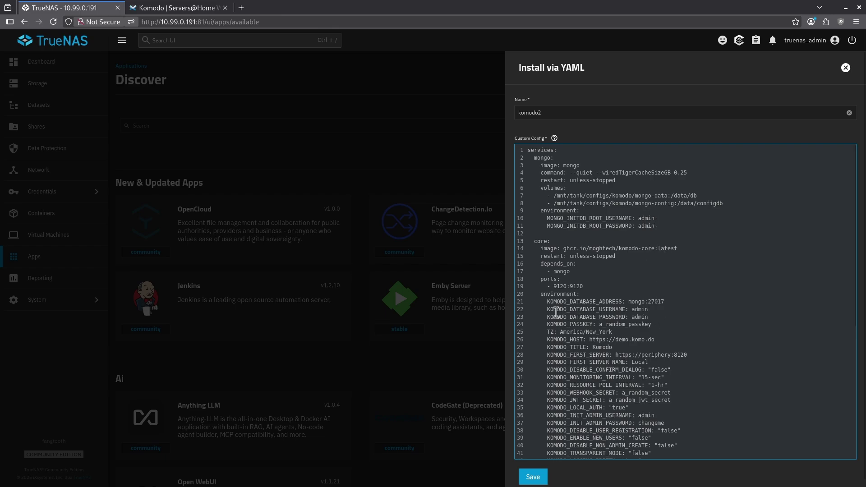
{"action": "left_click_drag", "start_coordinate": [547, 311], "coordinate": [651, 317]}
{"action": "left_click", "coordinate": [650, 283]}
{"action": "mouse_move", "coordinate": [569, 195]}
{"action": "left_mouse_down"}
{"action": "mouse_move", "coordinate": [611, 196]}
{"action": "mouse_move", "coordinate": [583, 196]}
{"action": "left_mouse_up"}
{"action": "scroll", "coordinate": [577, 207], "scroll_direction": "down", "scroll_amount": 5}
{"action": "double_click", "coordinate": [557, 302]}
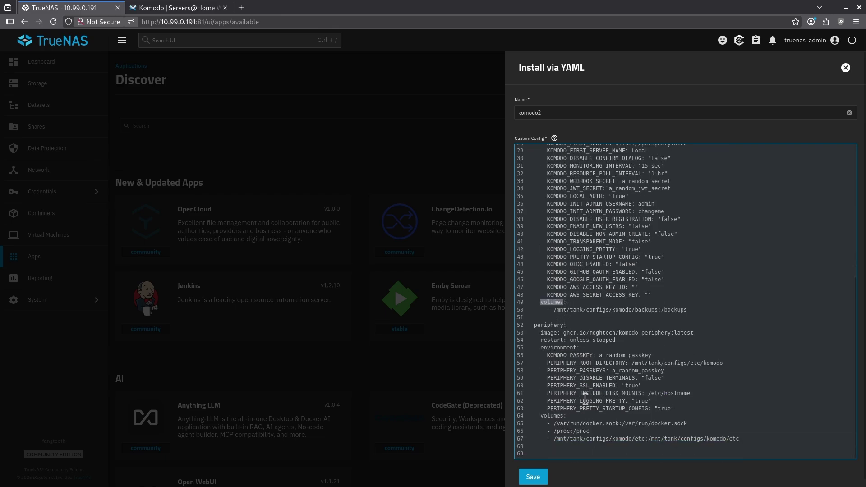
{"action": "double_click", "coordinate": [553, 415]}
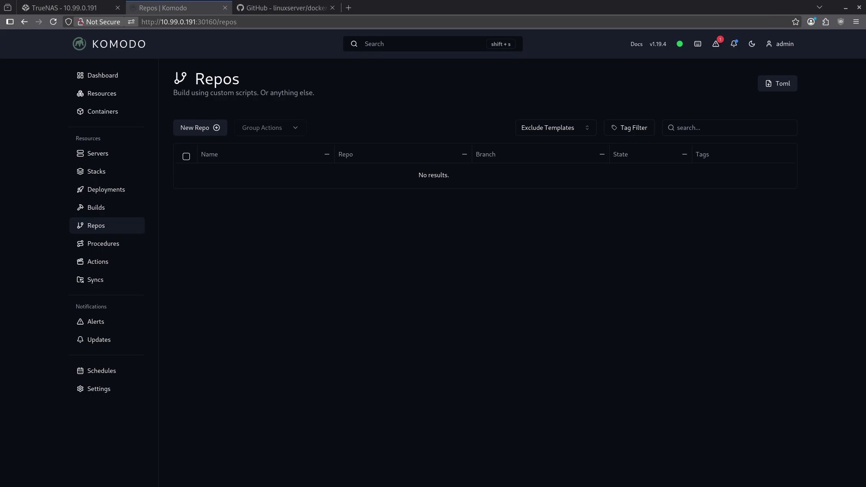
Create a testsonarr repo using the Local server and Local builder
{"action": "left_click", "coordinate": [183, 131]}
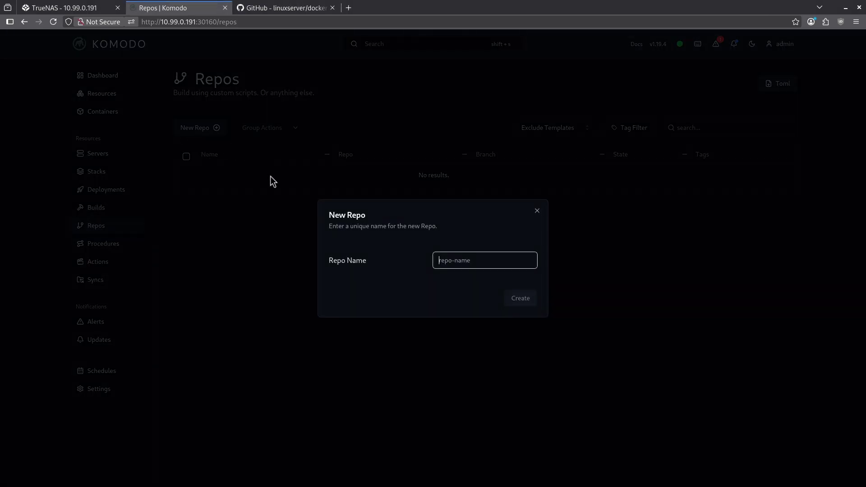
{"action": "type", "text": "testsonarr"}
{"action": "left_click", "coordinate": [518, 299]}
{"action": "left_click", "coordinate": [307, 356]}
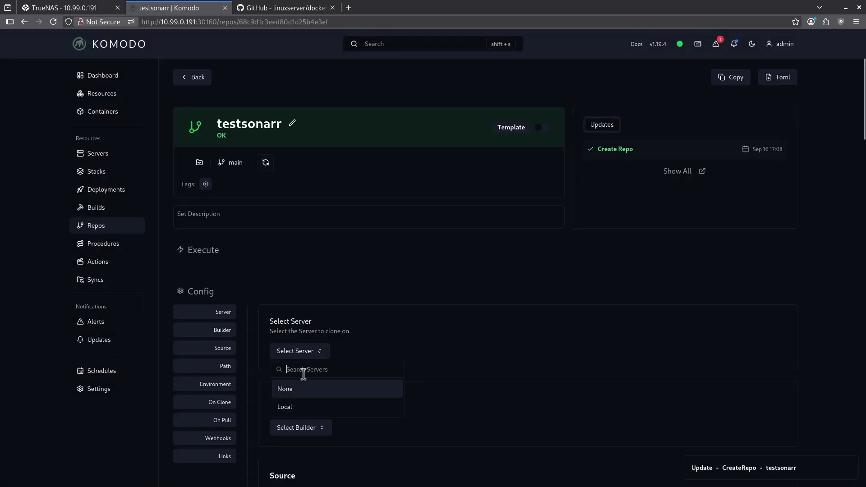
{"action": "left_click", "coordinate": [296, 406]}
{"action": "left_click", "coordinate": [304, 432]}
{"action": "left_click", "coordinate": [336, 411]}
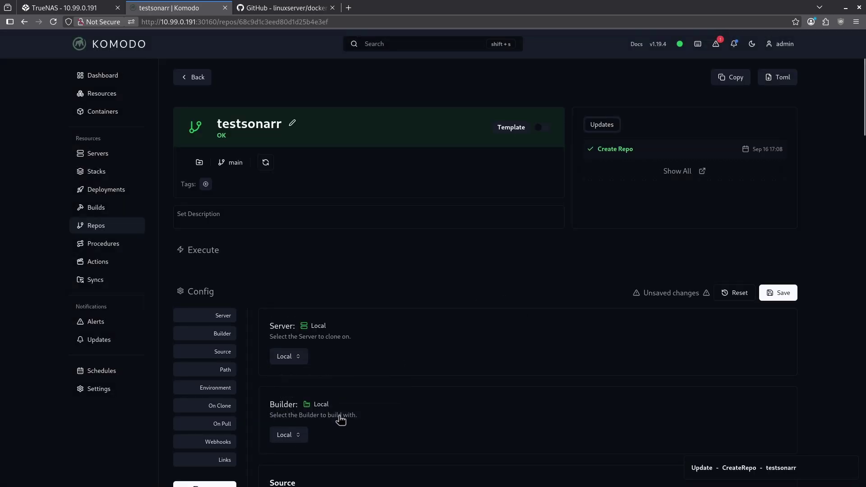
{"action": "scroll", "coordinate": [356, 409], "scroll_direction": "down", "scroll_amount": 6}
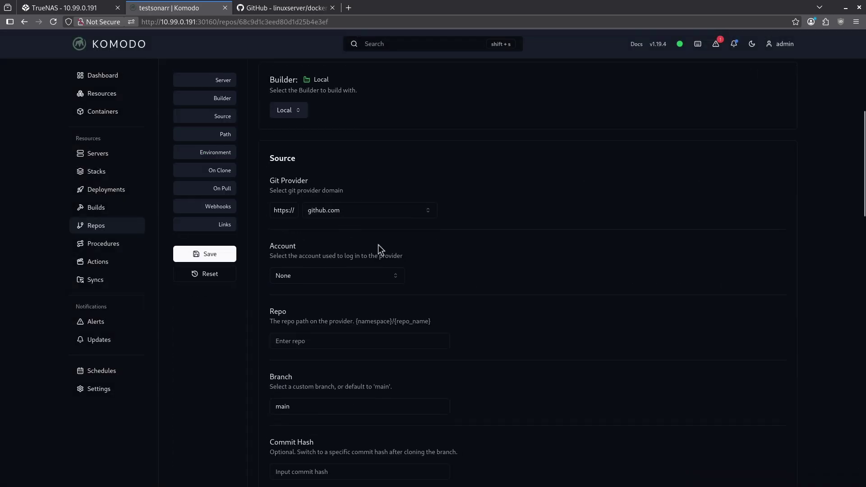
{"action": "scroll", "coordinate": [324, 260], "scroll_direction": "down", "scroll_amount": 3}
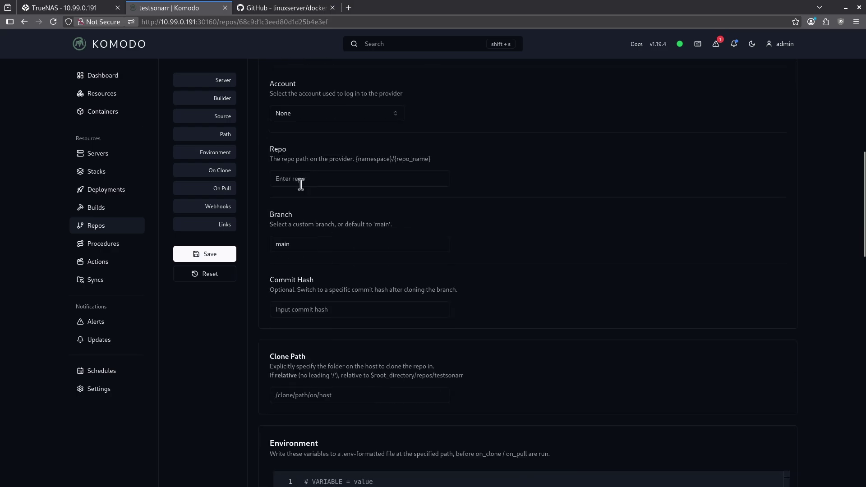
Copy linuxserver/docker-sonarr from the GitHub address into the Repo field
{"action": "key", "text": "ctrl+Tab"}
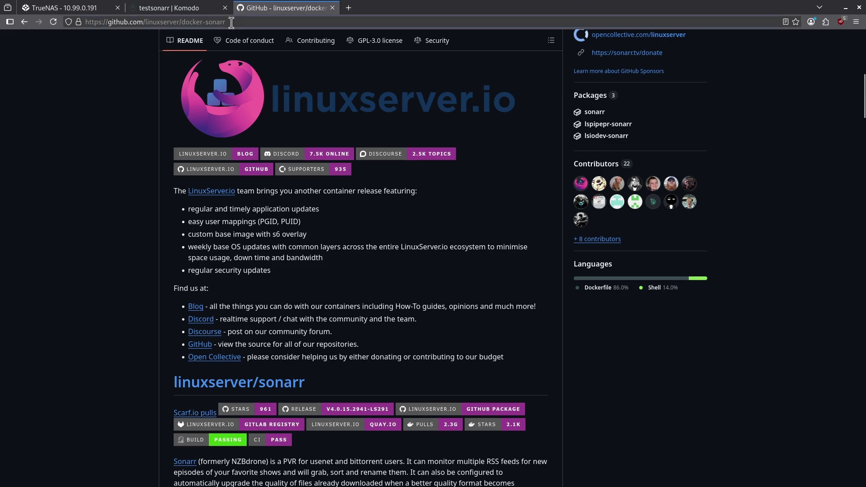
{"action": "left_click_drag", "start_coordinate": [232, 23], "coordinate": [145, 23]}
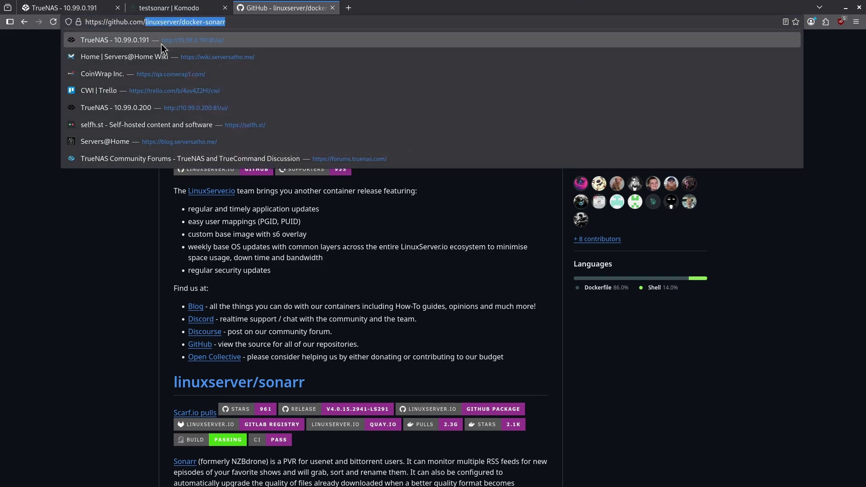
{"action": "left_click", "coordinate": [171, 8]}
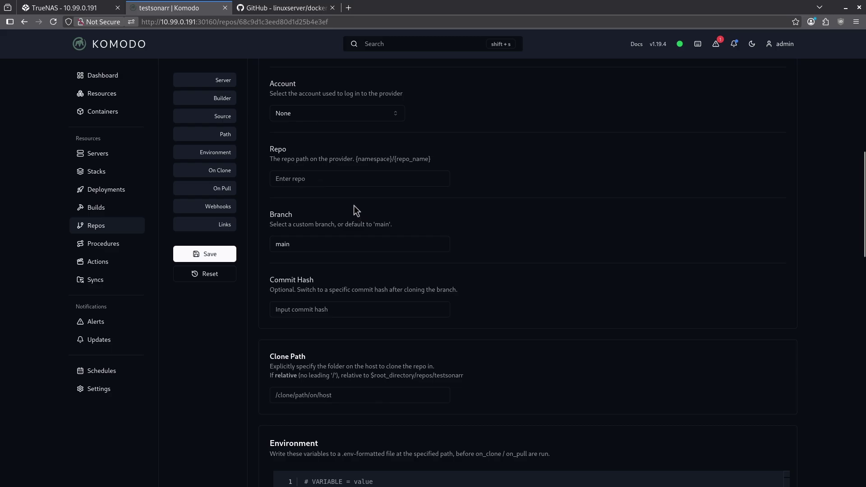
{"action": "left_click", "coordinate": [360, 179]}
{"action": "key", "text": "ctrl+v"}
Change the repo's branch from main to master
{"action": "left_click", "coordinate": [284, 8]}
{"action": "scroll", "coordinate": [236, 230], "scroll_direction": "up", "scroll_amount": 10}
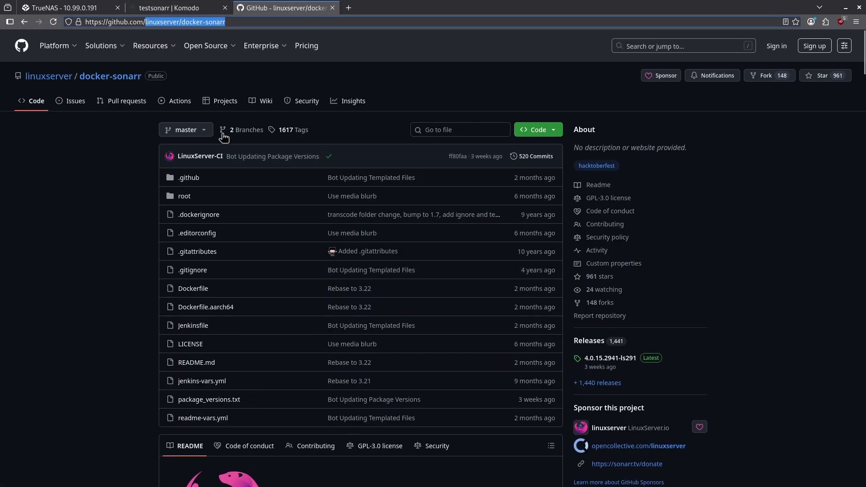
{"action": "left_click", "coordinate": [171, 7]}
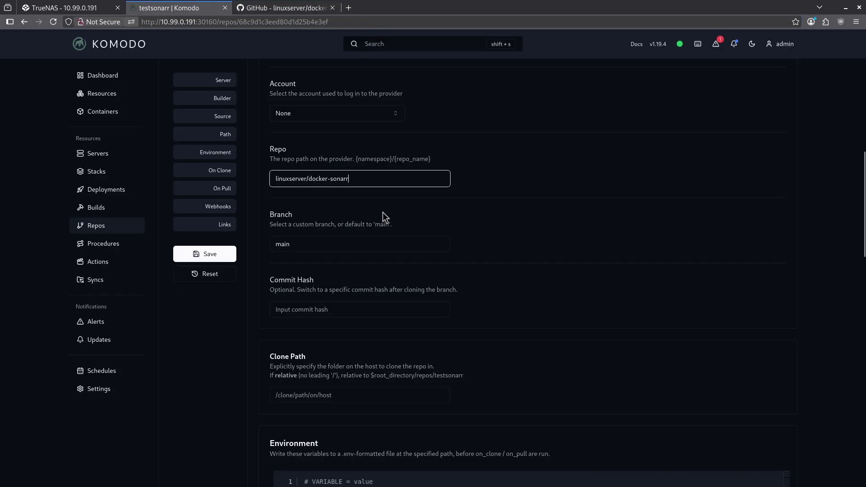
{"action": "double_click", "coordinate": [322, 239]}
{"action": "type", "text": "master"}
{"action": "scroll", "coordinate": [315, 295], "scroll_direction": "down", "scroll_amount": 3}
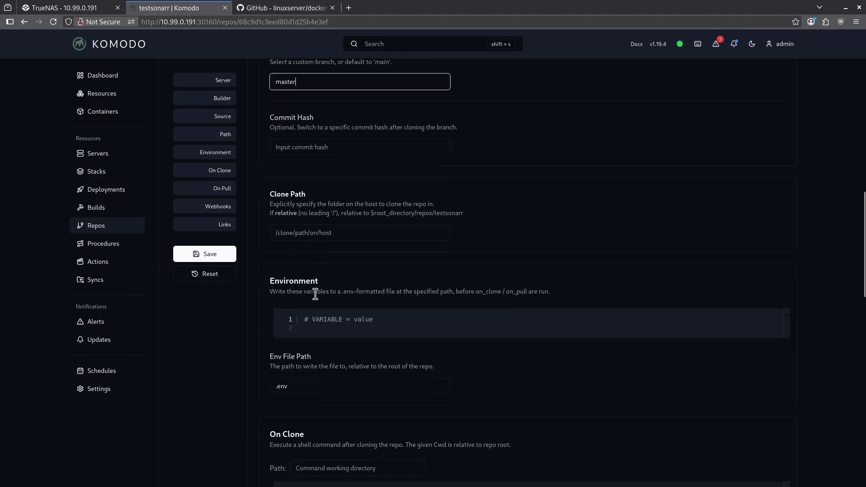
Save the testsonarr settings, confirm the master branch, and clone it onto the Local server
{"action": "left_click", "coordinate": [223, 254]}
{"action": "left_click", "coordinate": [555, 428]}
{"action": "scroll", "coordinate": [372, 296], "scroll_direction": "up", "scroll_amount": 10}
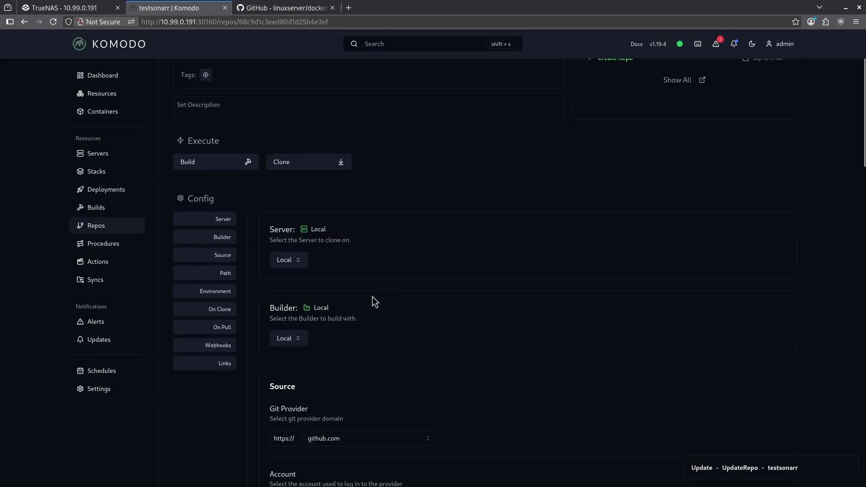
{"action": "left_click", "coordinate": [290, 167]}
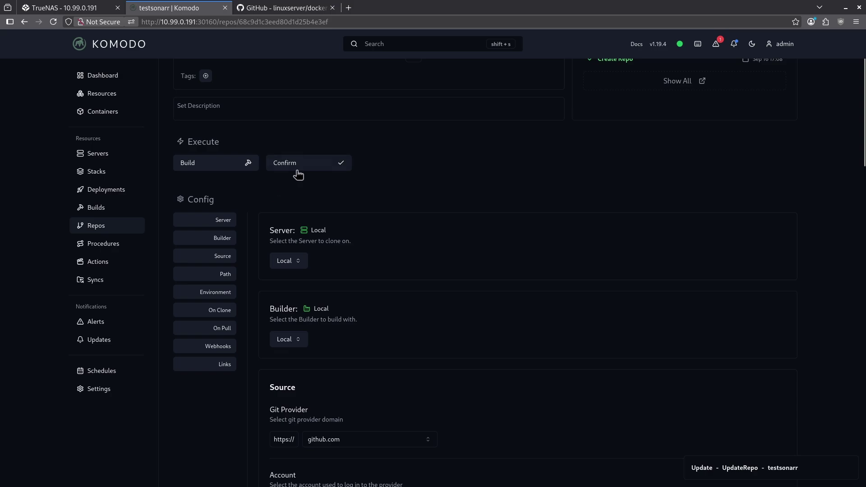
Check the clone run's details, then go to the Repos list
{"action": "scroll", "coordinate": [496, 181], "scroll_direction": "up", "scroll_amount": 3}
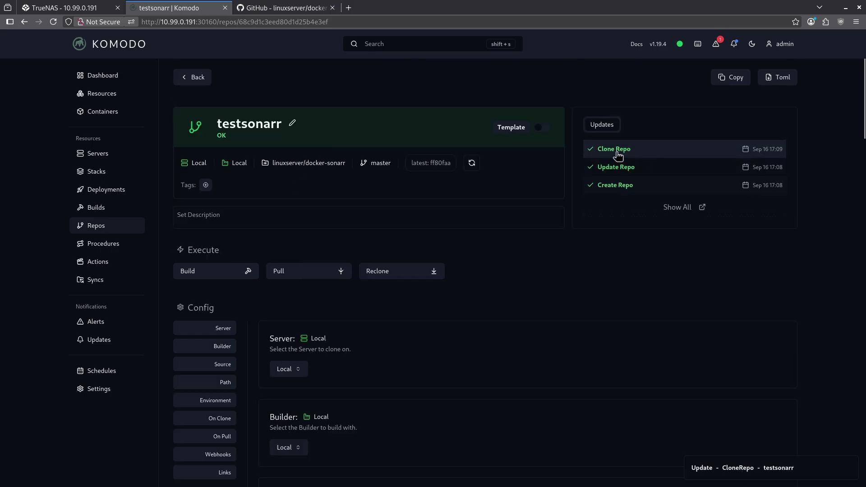
{"action": "left_click", "coordinate": [614, 152]}
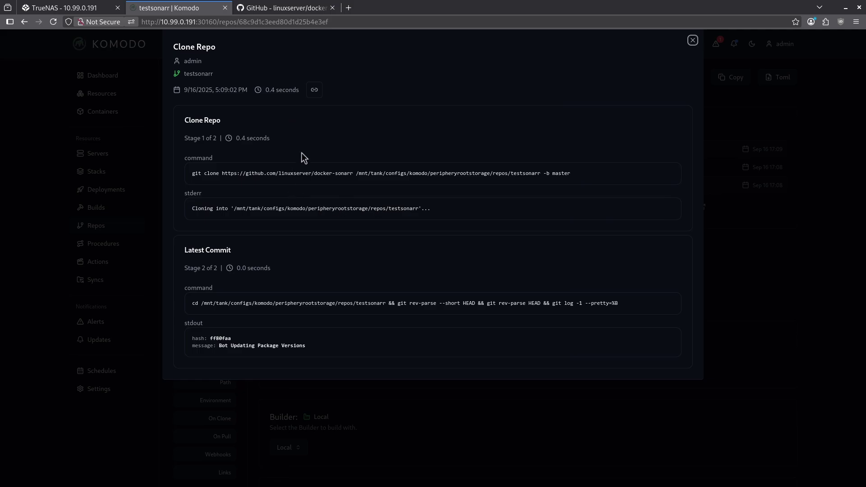
{"action": "left_click", "coordinate": [96, 231]}
{"action": "left_click", "coordinate": [96, 227]}
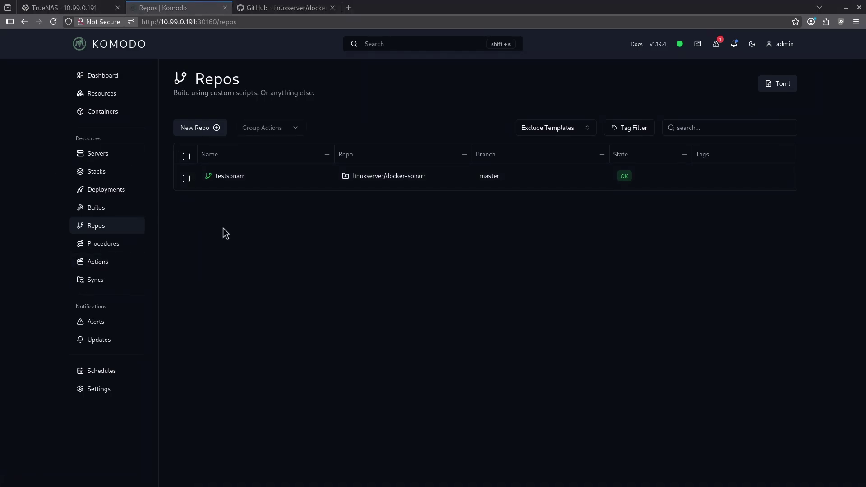
Create a new build named testsonarr from the Builds list
{"action": "left_click", "coordinate": [110, 207]}
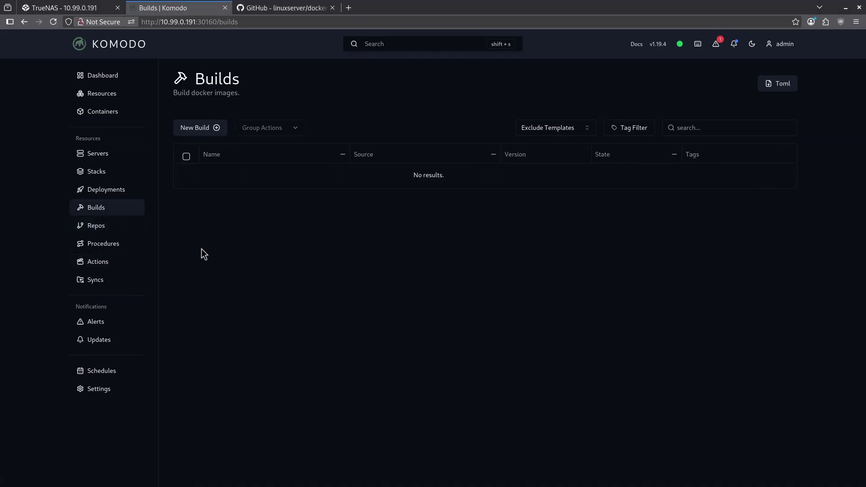
{"action": "left_click", "coordinate": [199, 130]}
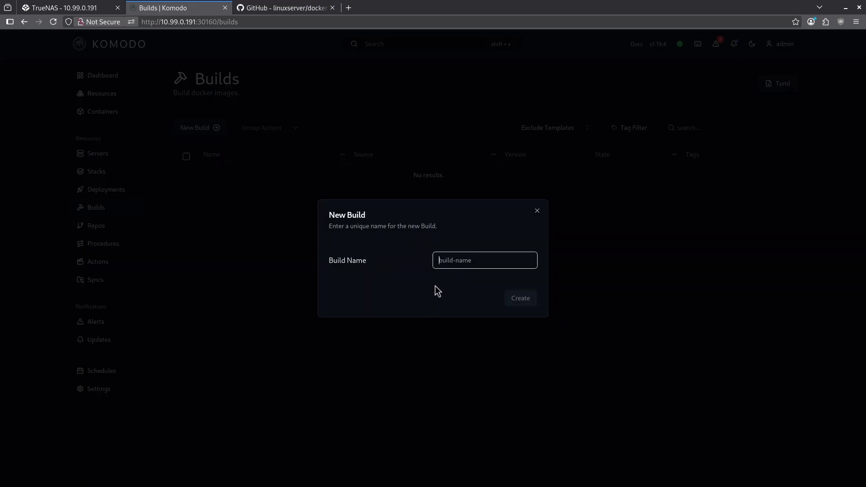
{"action": "type", "text": "testsonarr"}
{"action": "key", "text": "Return"}
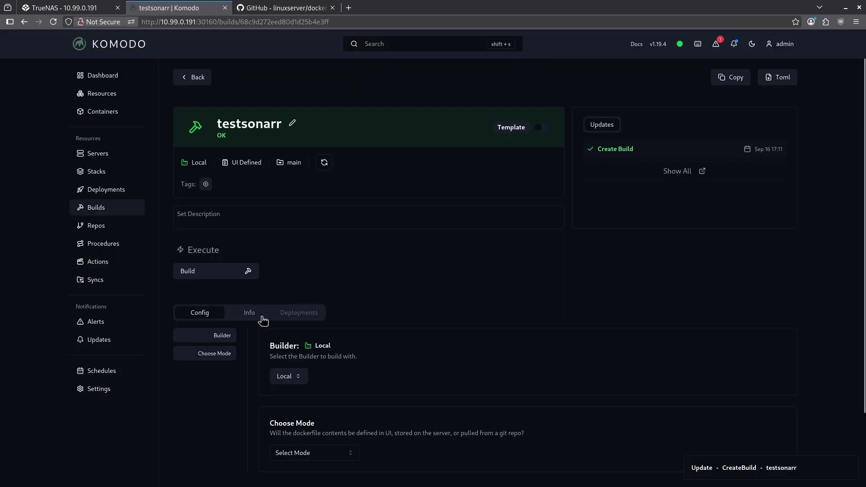
Set the build mode to Git Repo and attach the testsonarr repo as its source
{"action": "scroll", "coordinate": [279, 318], "scroll_direction": "down", "scroll_amount": 3}
{"action": "left_click", "coordinate": [321, 373]}
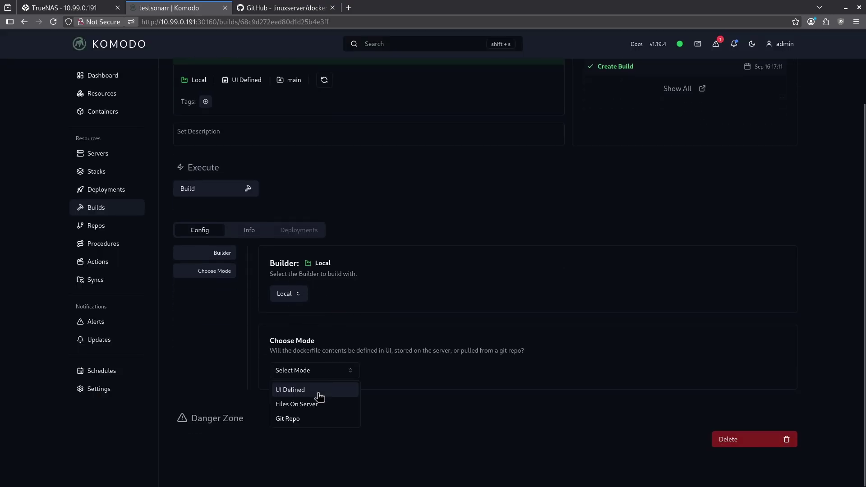
{"action": "left_click", "coordinate": [305, 418]}
{"action": "scroll", "coordinate": [273, 292], "scroll_direction": "down", "scroll_amount": 5}
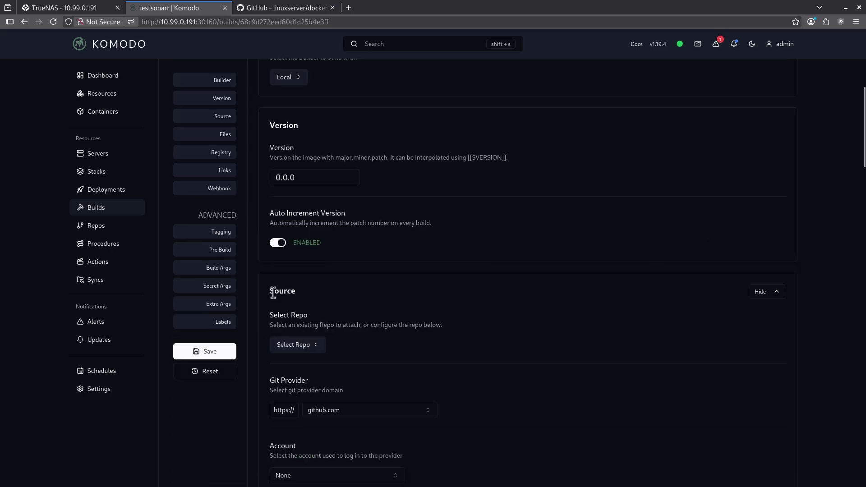
{"action": "left_click", "coordinate": [298, 344]}
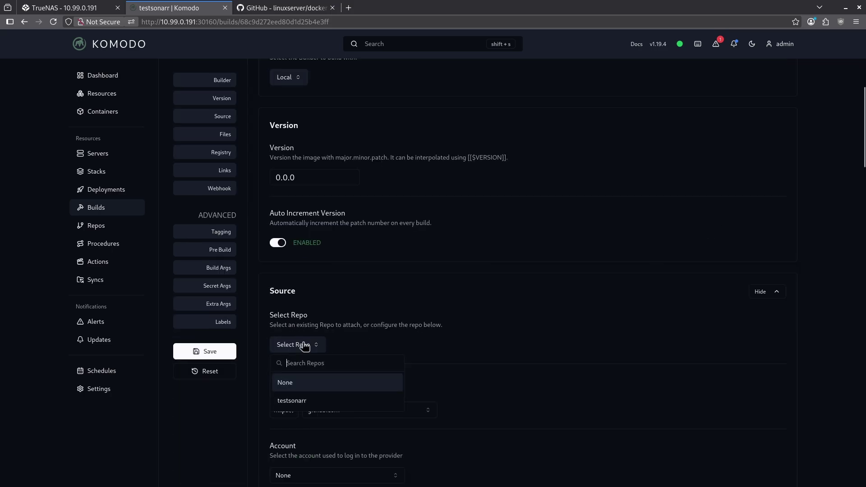
{"action": "left_click", "coordinate": [303, 403]}
{"action": "scroll", "coordinate": [351, 326], "scroll_direction": "down", "scroll_amount": 10}
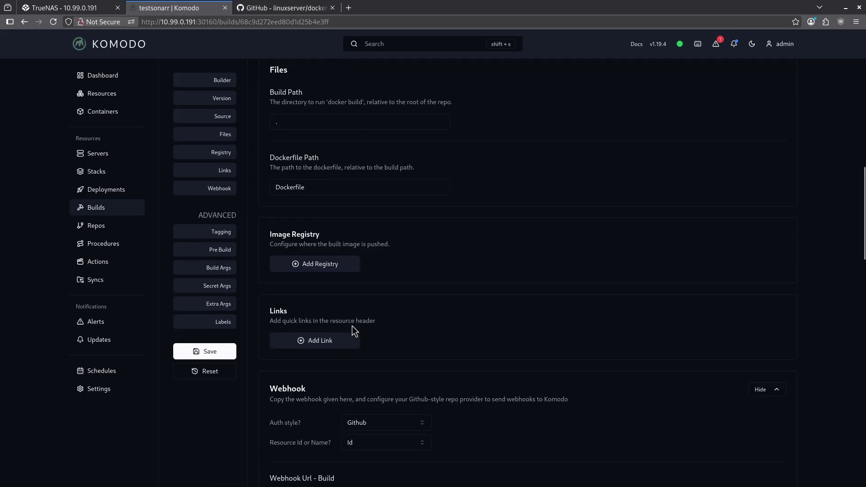
{"action": "scroll", "coordinate": [351, 323], "scroll_direction": "down", "scroll_amount": 6}
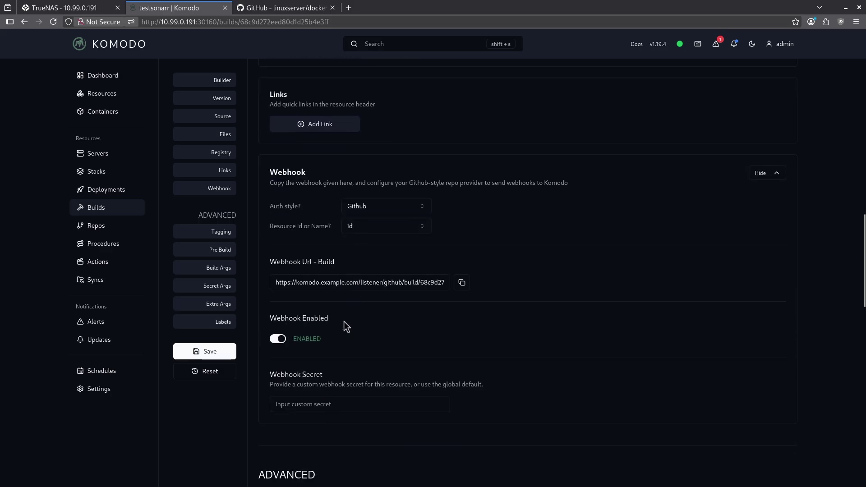
{"action": "scroll", "coordinate": [344, 311], "scroll_direction": "up", "scroll_amount": 20}
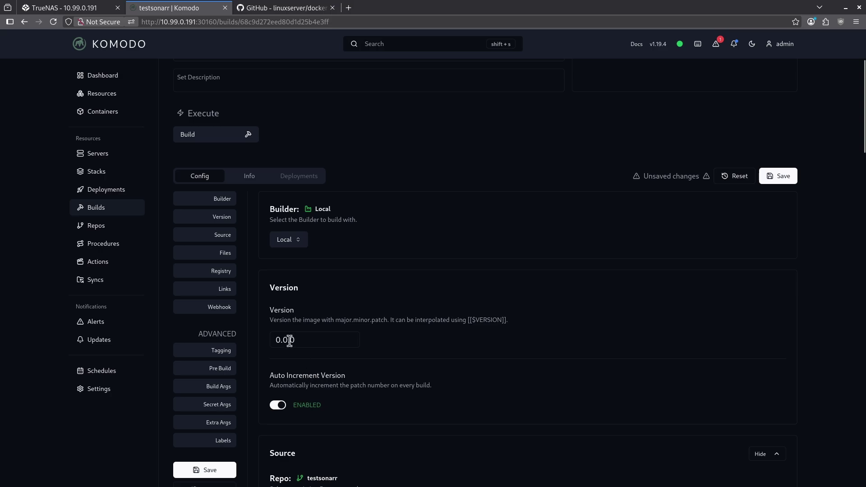
{"action": "scroll", "coordinate": [290, 339], "scroll_direction": "down", "scroll_amount": 5}
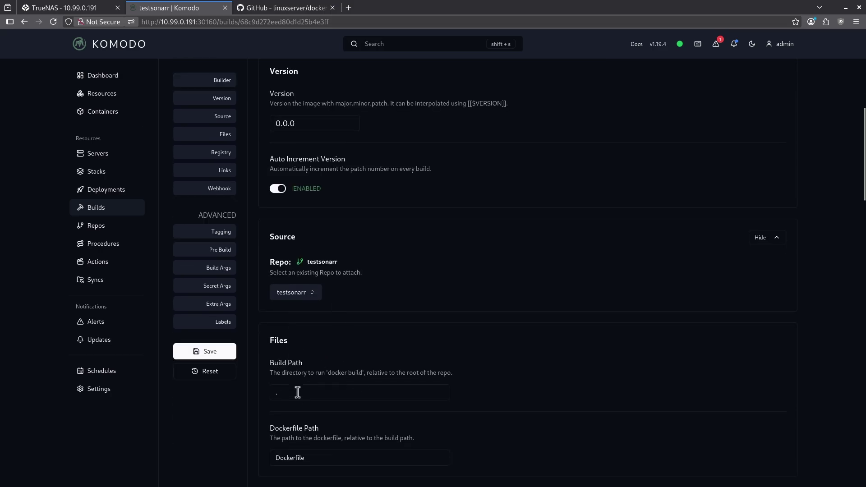
{"action": "left_click", "coordinate": [288, 9]}
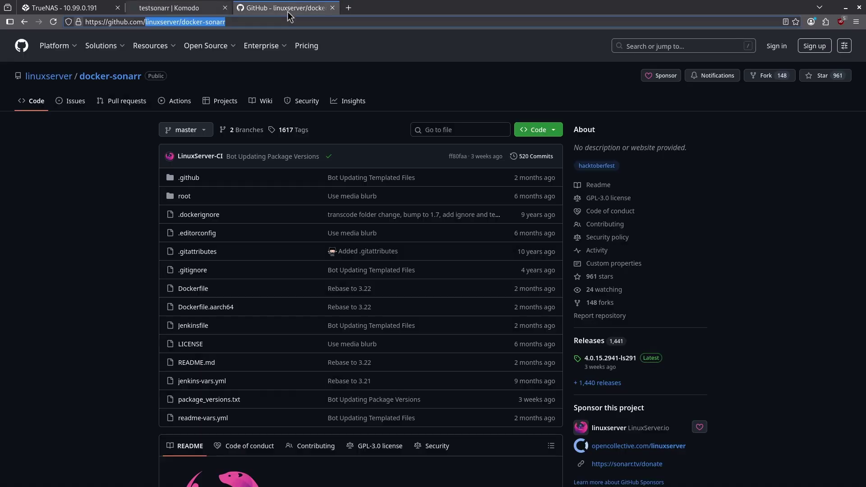
{"action": "scroll", "coordinate": [263, 315], "scroll_direction": "down", "scroll_amount": 3}
{"action": "scroll", "coordinate": [235, 232], "scroll_direction": "up", "scroll_amount": 2}
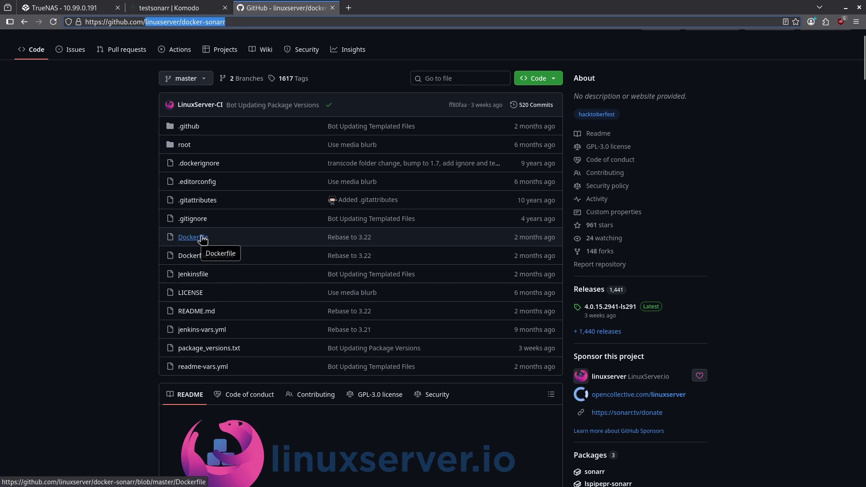
Save the testsonarr build settings, confirming the link to the testsonarr repo
{"action": "left_click", "coordinate": [170, 8]}
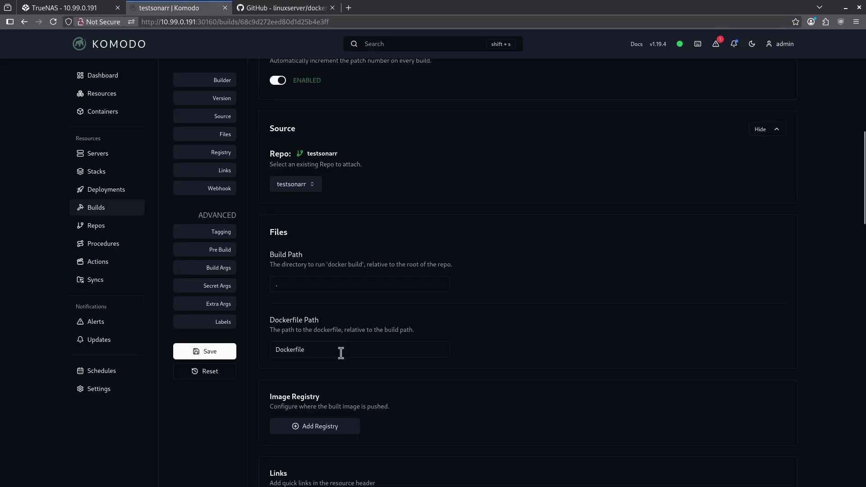
{"action": "left_click", "coordinate": [197, 351]}
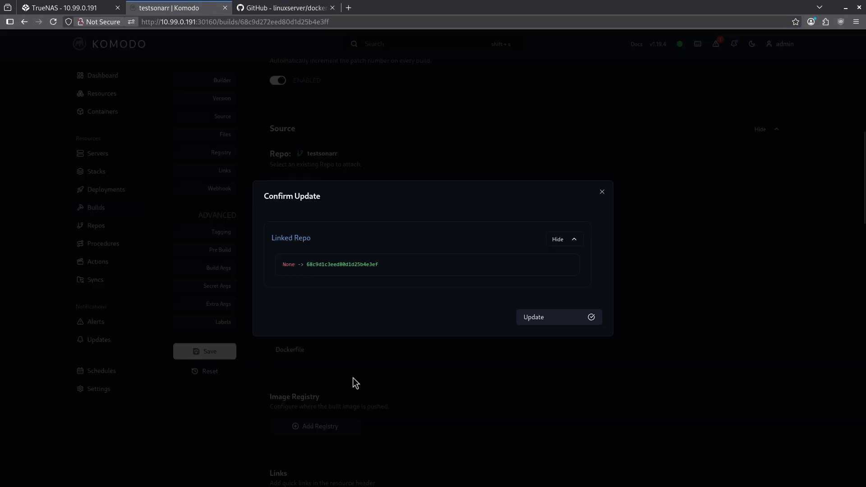
{"action": "left_click", "coordinate": [566, 318]}
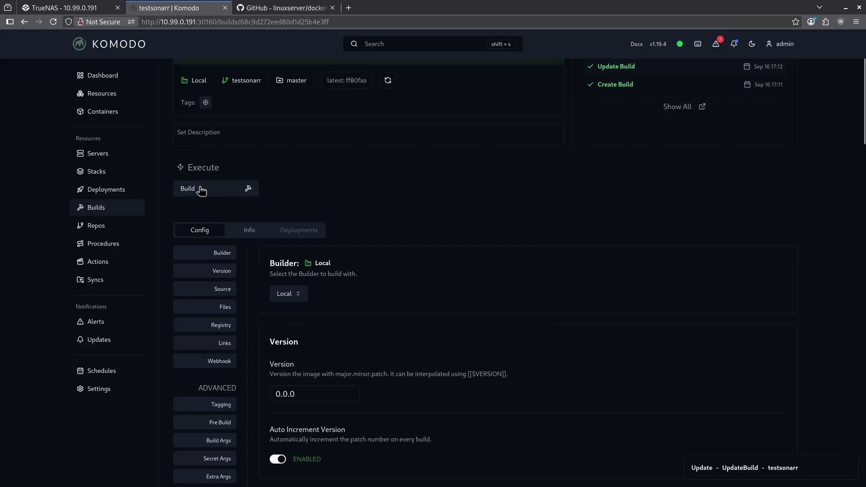
Run the testsonarr build, check it produced version v0.0.1, and return to Builds
{"action": "left_click", "coordinate": [201, 190]}
{"action": "left_click", "coordinate": [203, 189]}
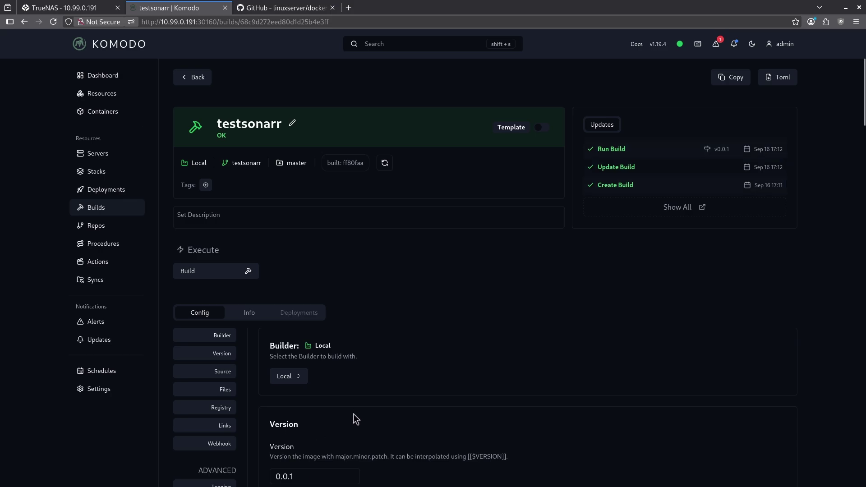
{"action": "scroll", "coordinate": [352, 413], "scroll_direction": "down", "scroll_amount": 5}
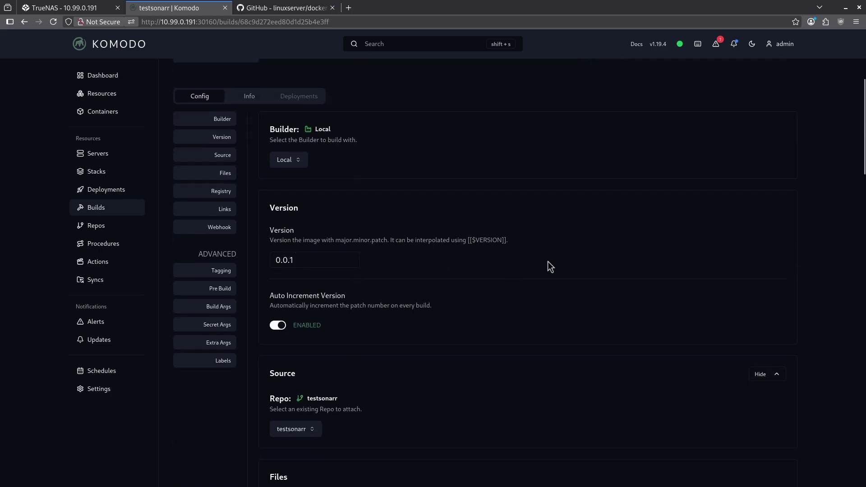
{"action": "scroll", "coordinate": [547, 261], "scroll_direction": "up", "scroll_amount": 5}
{"action": "left_click", "coordinate": [123, 207]}
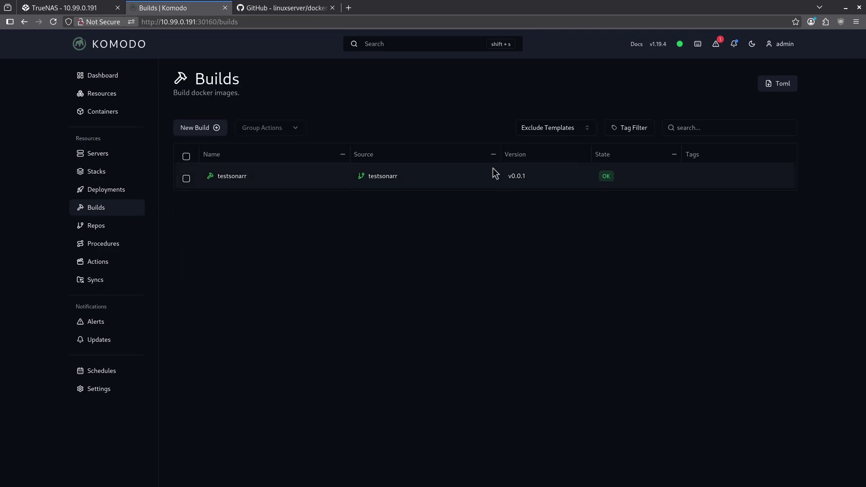
{"action": "left_click", "coordinate": [261, 8]}
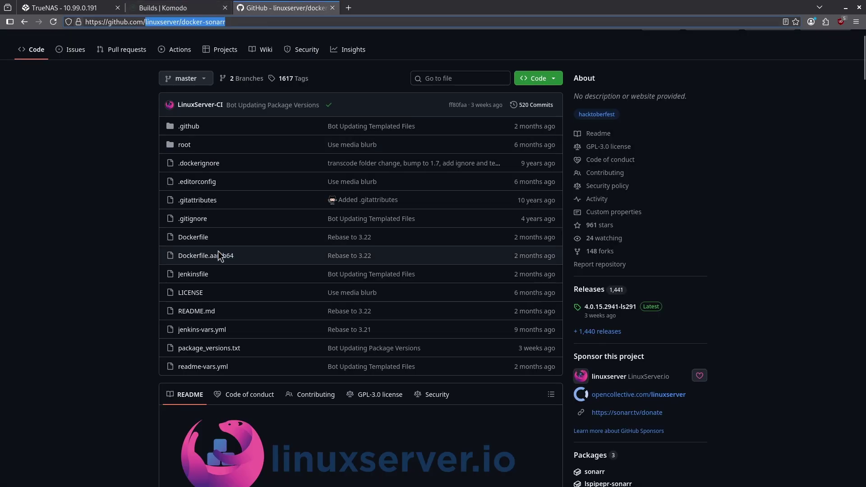
{"action": "left_click", "coordinate": [135, 124]}
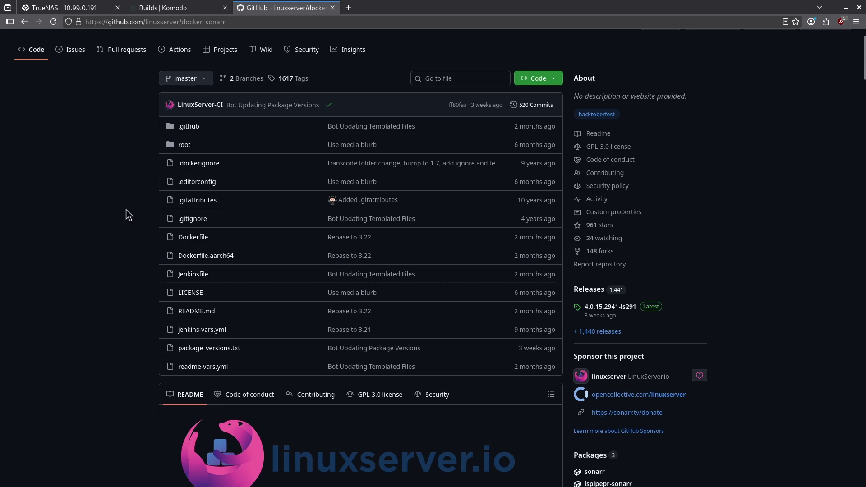
{"action": "left_click", "coordinate": [162, 8]}
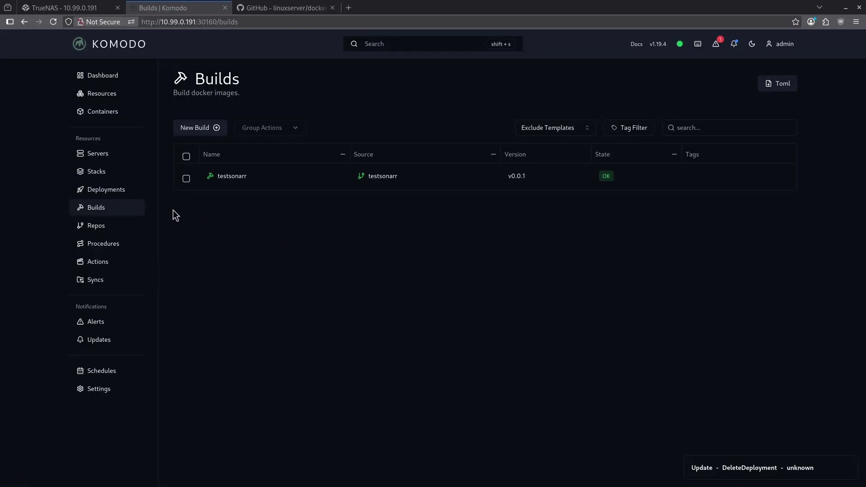
Create a new deployment named testsonarr from the Deployments list
{"action": "left_click", "coordinate": [121, 191]}
{"action": "left_click", "coordinate": [236, 128]}
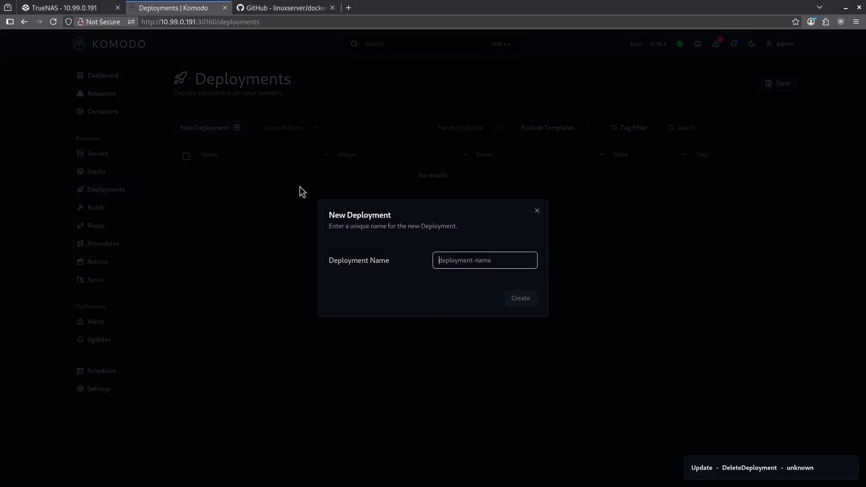
{"action": "type", "text": "testsonarr"}
{"action": "key", "text": "Return"}
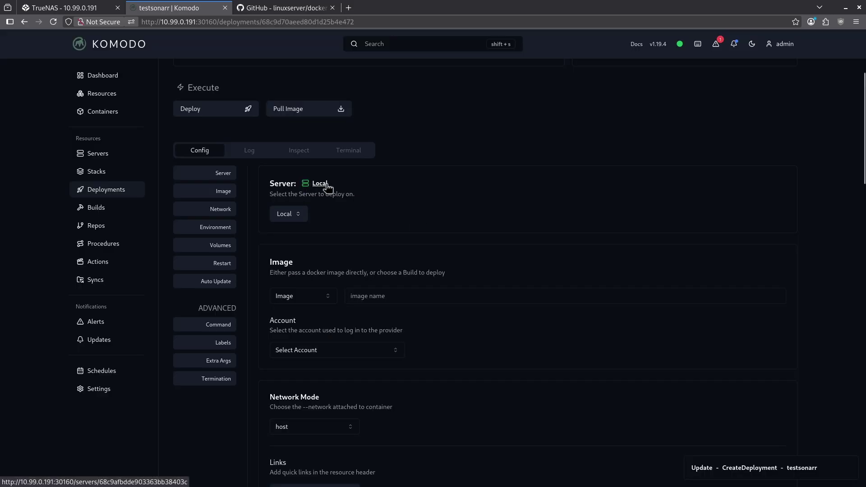
Set the deployment source to the testsonarr build at its Latest version
{"action": "left_click", "coordinate": [319, 299]}
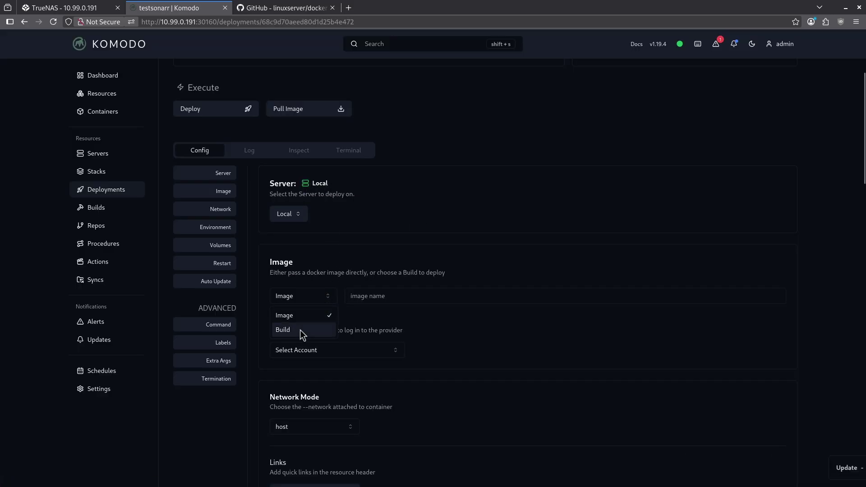
{"action": "left_click", "coordinate": [299, 330]}
{"action": "left_click", "coordinate": [385, 299]}
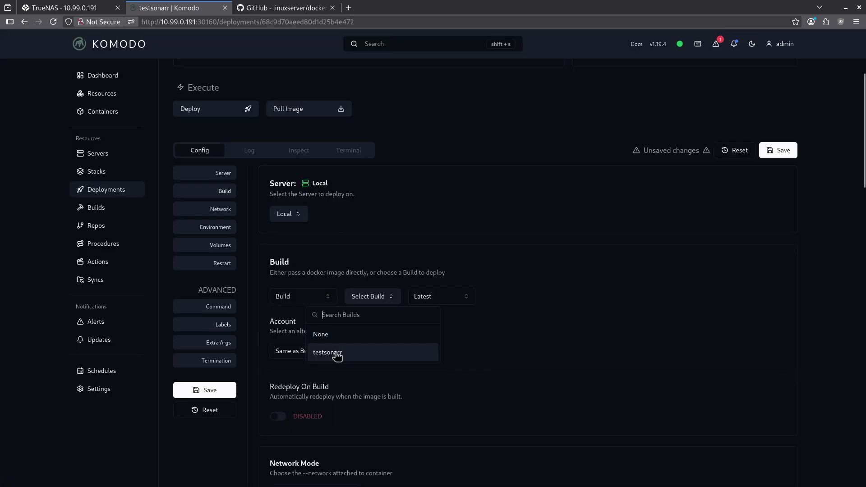
{"action": "left_click", "coordinate": [337, 354]}
{"action": "left_click", "coordinate": [456, 299]}
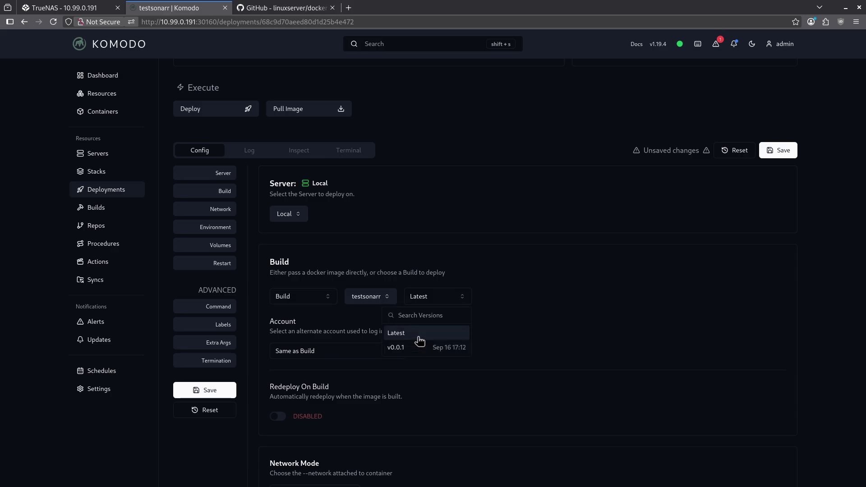
{"action": "left_click", "coordinate": [419, 333]}
{"action": "scroll", "coordinate": [502, 305], "scroll_direction": "down", "scroll_amount": 8}
{"action": "left_click", "coordinate": [281, 116]}
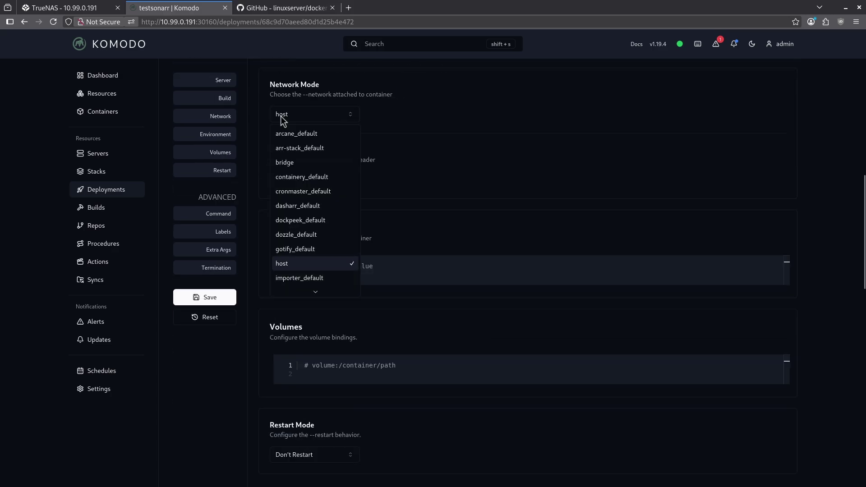
Attach the deployment to the arr-stack_default network and map port 8989:8989
{"action": "left_click", "coordinate": [321, 152]}
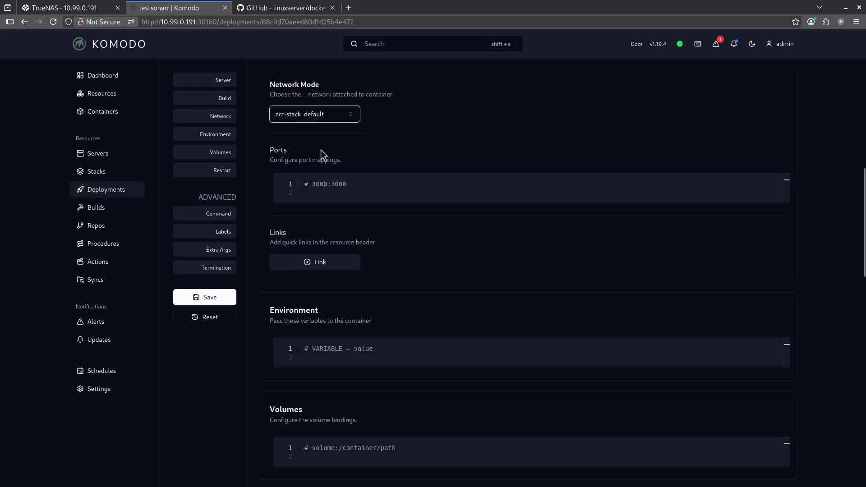
{"action": "left_click", "coordinate": [300, 118]}
{"action": "scroll", "coordinate": [300, 246], "scroll_direction": "down", "scroll_amount": 5}
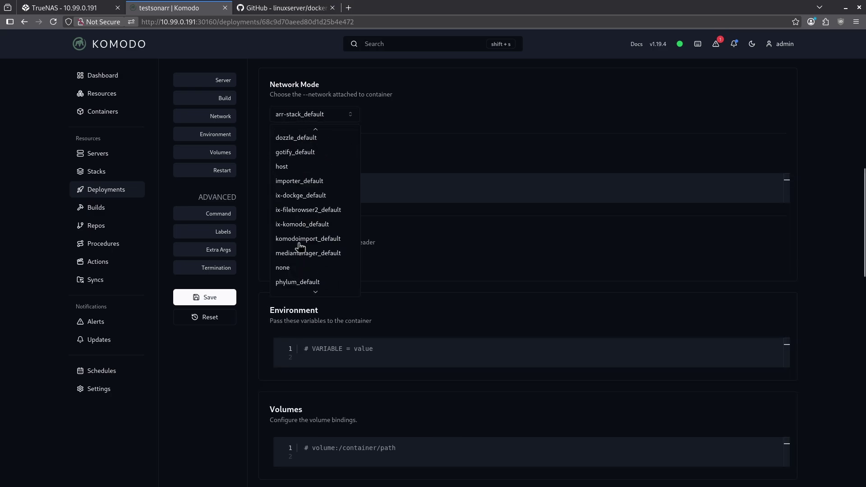
{"action": "left_click", "coordinate": [394, 136]}
{"action": "left_click_drag", "start_coordinate": [348, 184], "coordinate": [277, 183]}
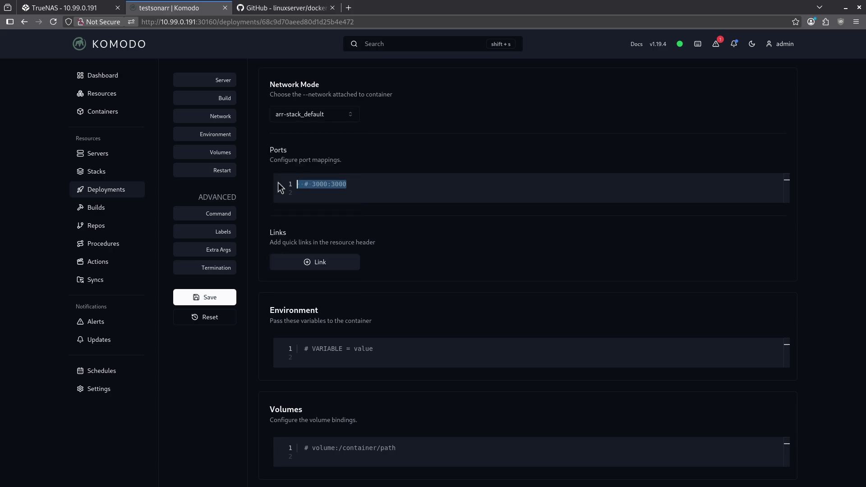
{"action": "type", "text": "8989:8989"}
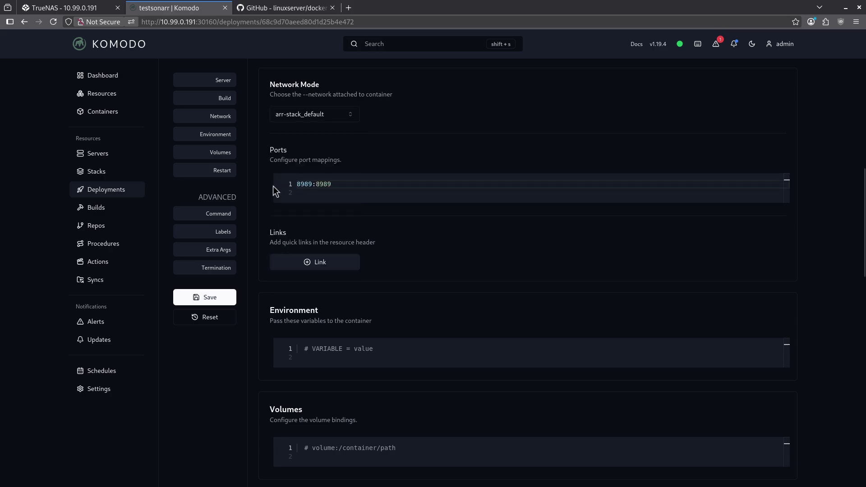
Replace the placeholder environment with PUID=568 and PGID=568
{"action": "scroll", "coordinate": [276, 187], "scroll_direction": "down", "scroll_amount": 2}
{"action": "left_click_drag", "start_coordinate": [372, 294], "coordinate": [289, 297]}
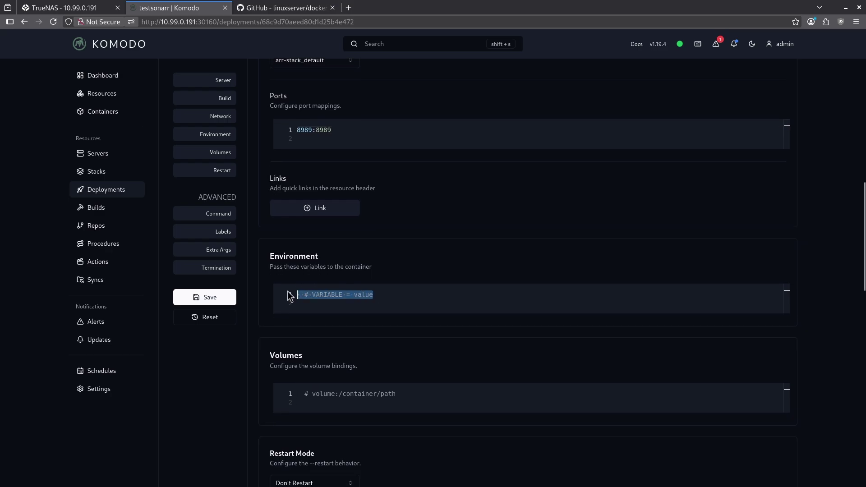
{"action": "key", "text": "BackSpace"}
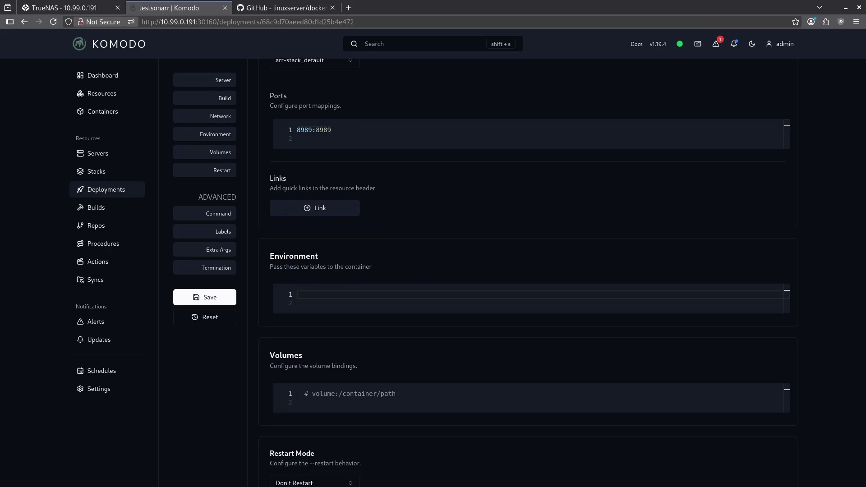
{"action": "type", "text": "PUID=568"}
{"action": "key", "text": "Return"}
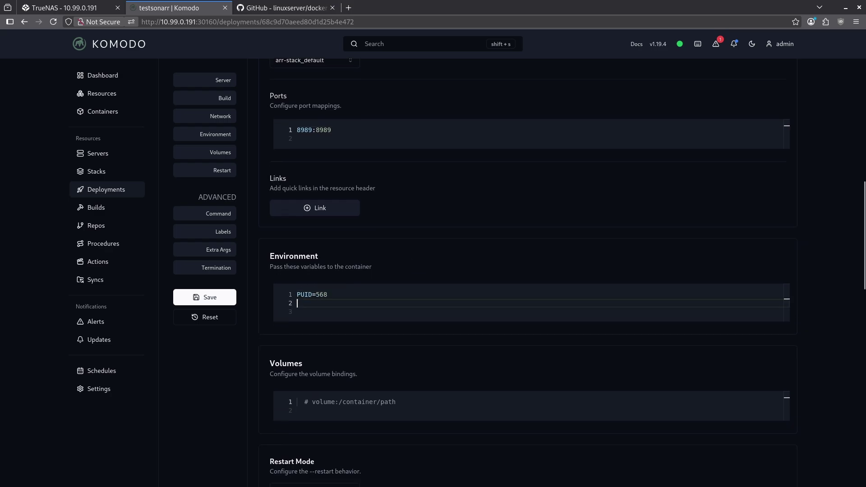
{"action": "type", "text": "PGID=568"}
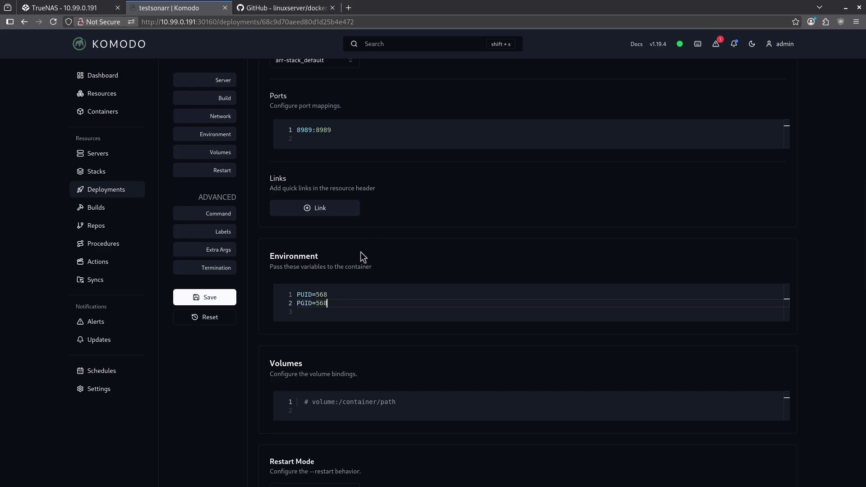
Add volume /mnt/tank/media:/media, set restart to Unless Stopped, and save the deployment
{"action": "scroll", "coordinate": [361, 252], "scroll_direction": "down", "scroll_amount": 3}
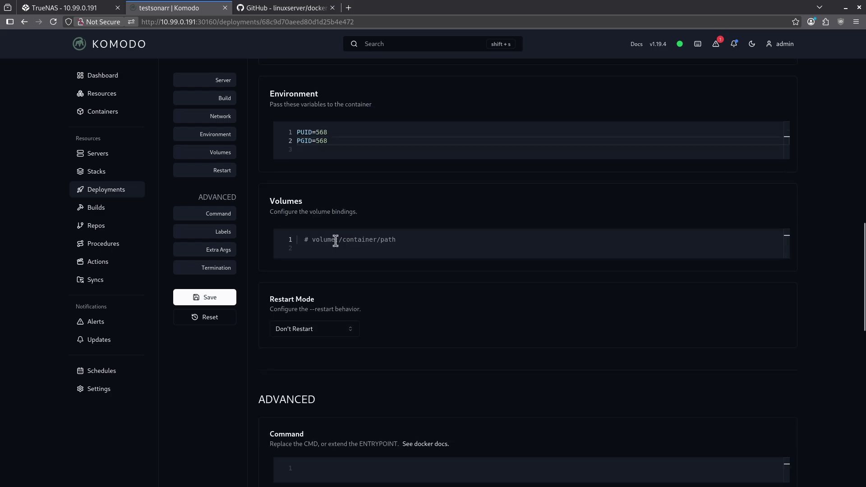
{"action": "left_click_drag", "start_coordinate": [400, 240], "coordinate": [264, 242]}
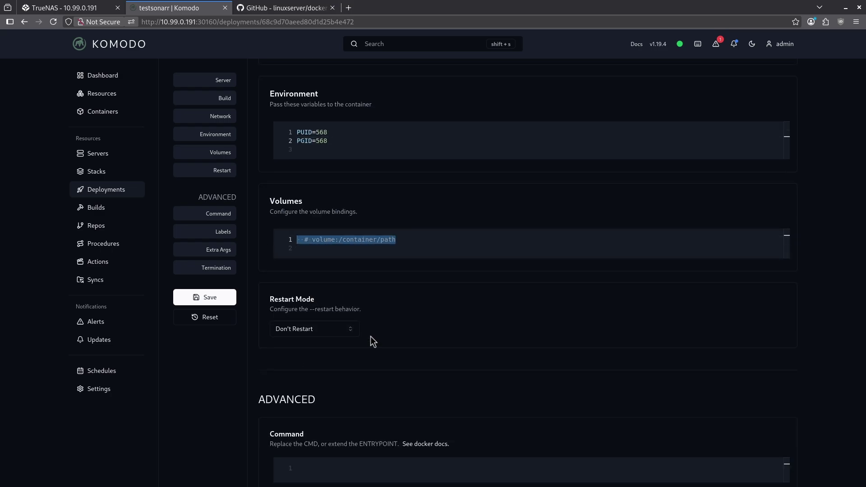
{"action": "type", "text": "/mnt/tank/media:/media"}
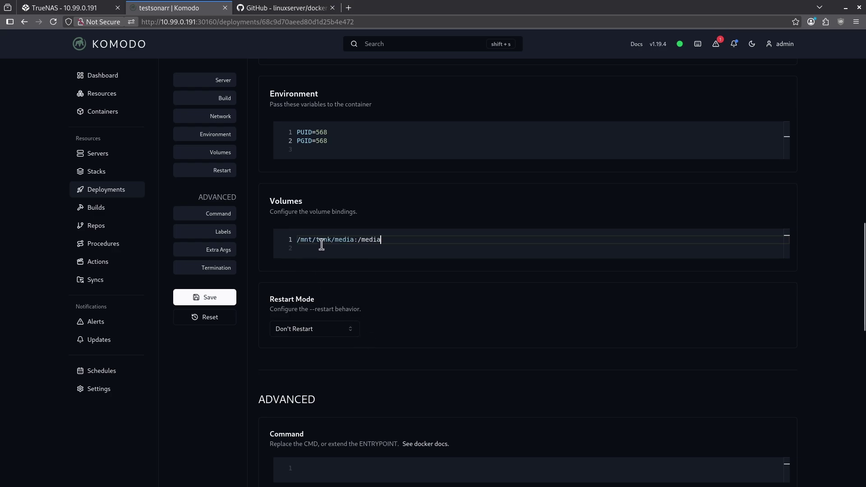
{"action": "left_click", "coordinate": [340, 328]}
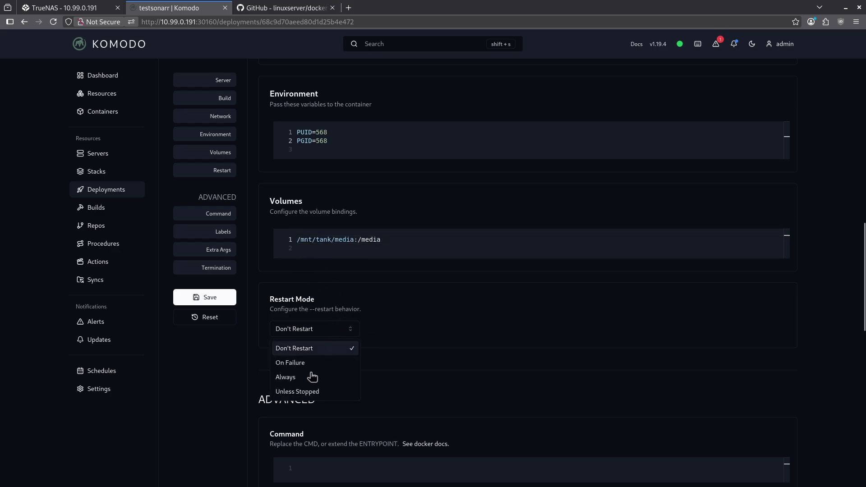
{"action": "left_click", "coordinate": [303, 393]}
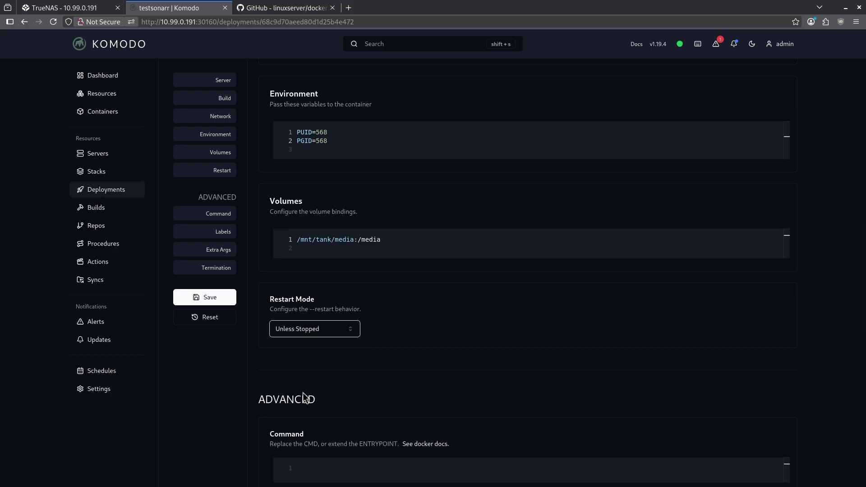
{"action": "left_click", "coordinate": [231, 302]}
{"action": "left_click", "coordinate": [561, 436]}
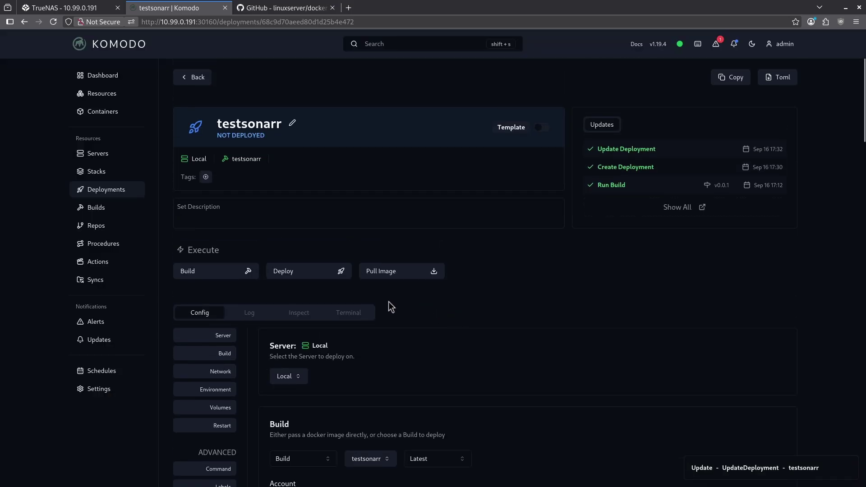
{"action": "left_click", "coordinate": [294, 273]}
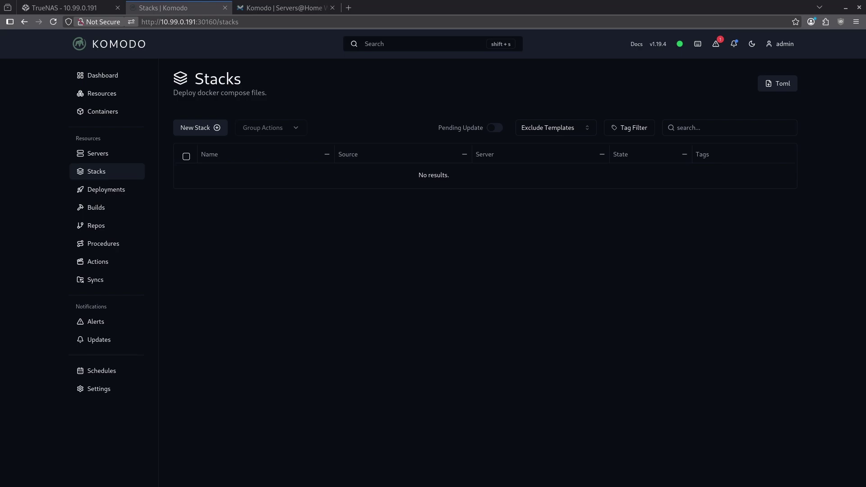
Copy the /mnt/tank/stacks path from the wiki's Importing Existing Stacks section
{"action": "left_click", "coordinate": [296, 2]}
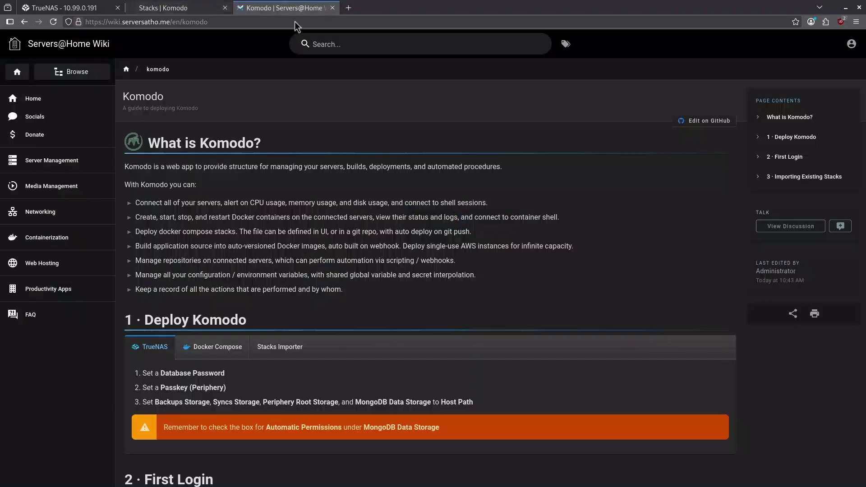
{"action": "left_click", "coordinate": [789, 181]}
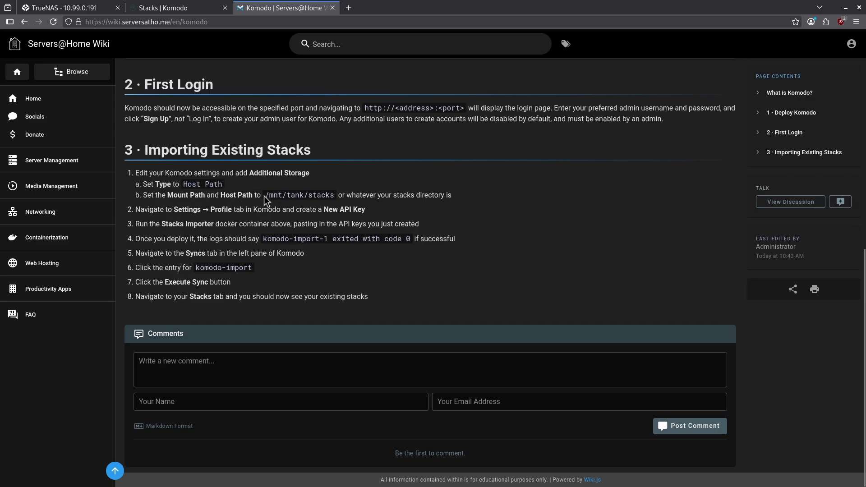
{"action": "left_click_drag", "start_coordinate": [264, 196], "coordinate": [333, 195]}
{"action": "right_click", "coordinate": [327, 196]}
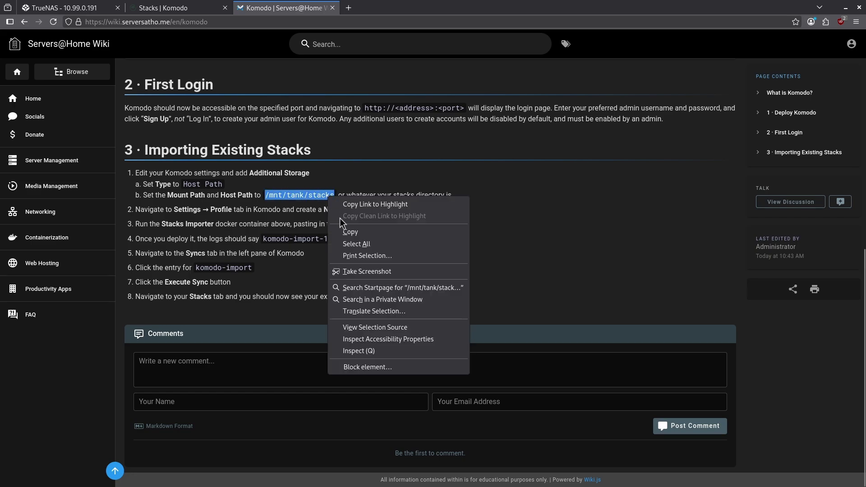
{"action": "left_click", "coordinate": [346, 231]}
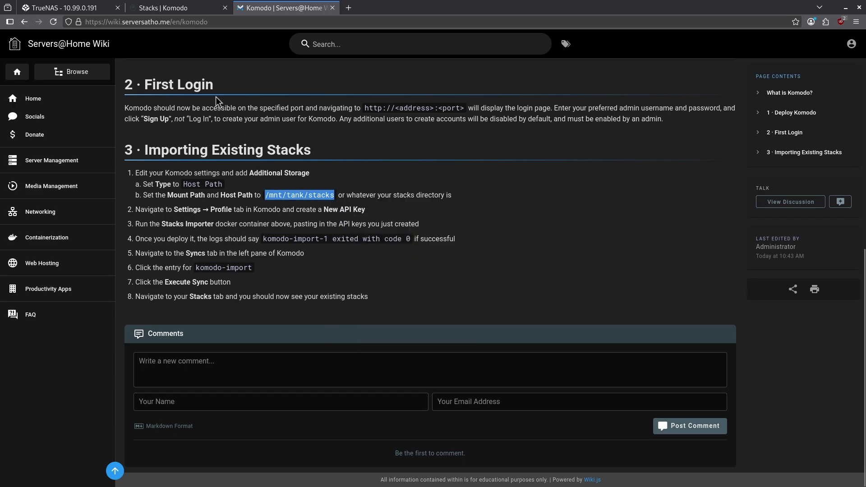
{"action": "left_click", "coordinate": [178, 7]}
Edit the komodo app in TrueNAS and add an additional Host Path storage entry
{"action": "left_click", "coordinate": [68, 8]}
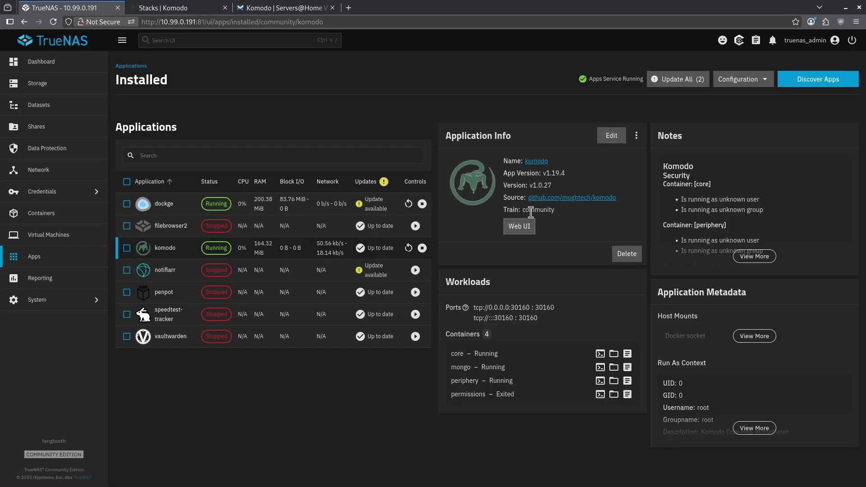
{"action": "left_click", "coordinate": [605, 135]}
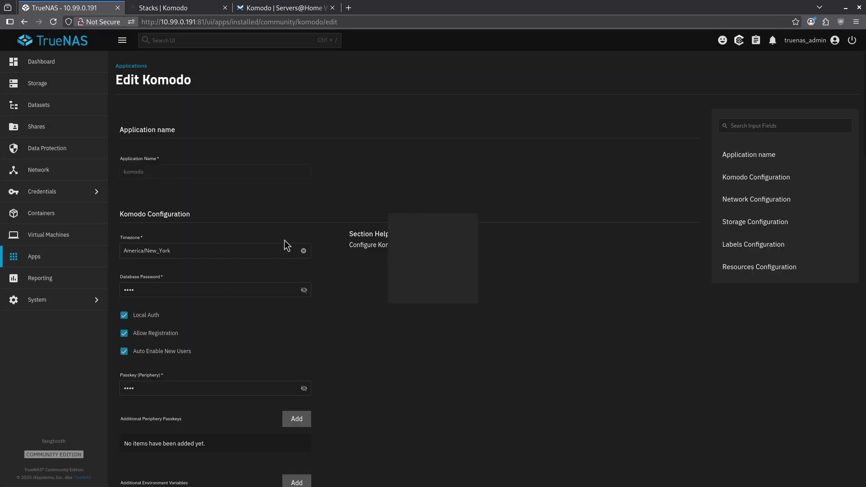
{"action": "left_click", "coordinate": [719, 217]}
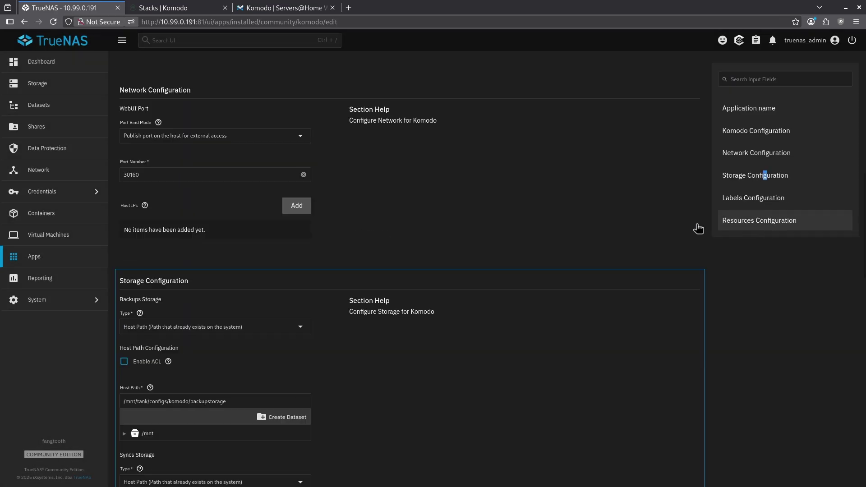
{"action": "scroll", "coordinate": [306, 236], "scroll_direction": "down", "scroll_amount": 5}
{"action": "scroll", "coordinate": [309, 240], "scroll_direction": "down", "scroll_amount": 10}
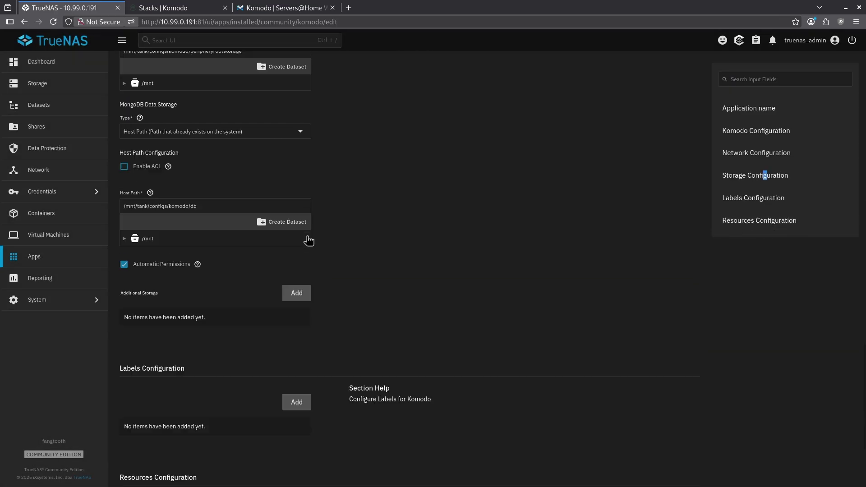
{"action": "left_click", "coordinate": [297, 172]}
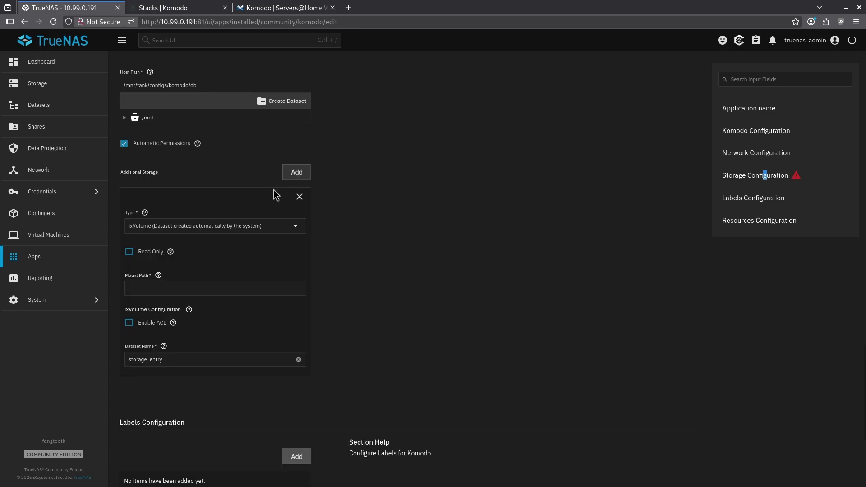
{"action": "left_click", "coordinate": [204, 227]}
{"action": "left_click", "coordinate": [190, 248]}
Set both mount path and host path to /mnt/tank/stacks and update the app
{"action": "left_click", "coordinate": [161, 288]}
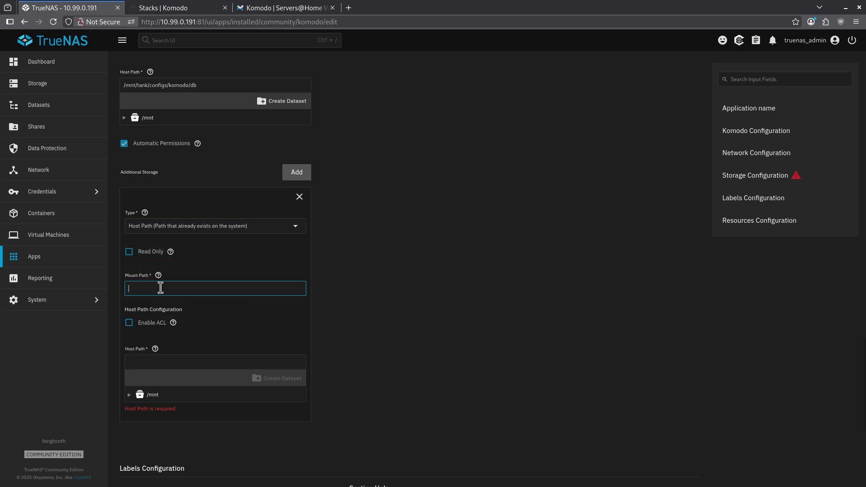
{"action": "key", "text": "ctrl+v"}
{"action": "left_click", "coordinate": [155, 364]}
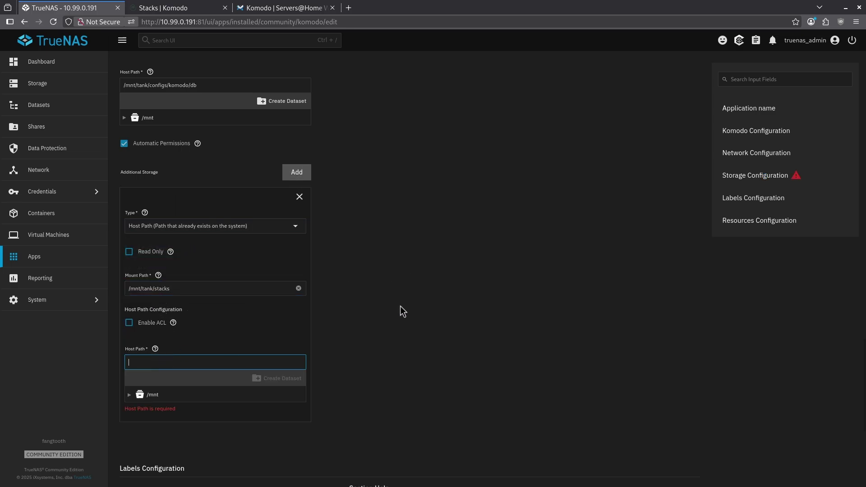
{"action": "key", "text": "ctrl+v"}
{"action": "scroll", "coordinate": [270, 383], "scroll_direction": "down", "scroll_amount": 5}
{"action": "left_click", "coordinate": [136, 472]}
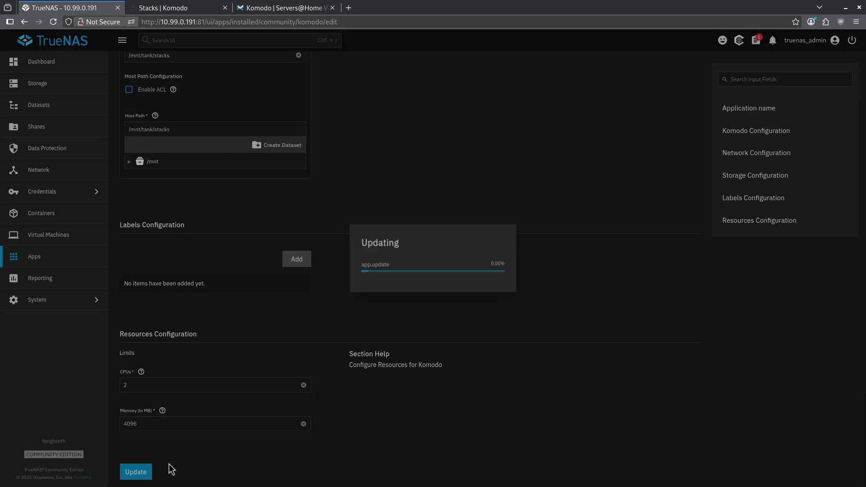
Log back into Komodo with the suggested username
{"action": "key", "text": "ctrl+Tab"}
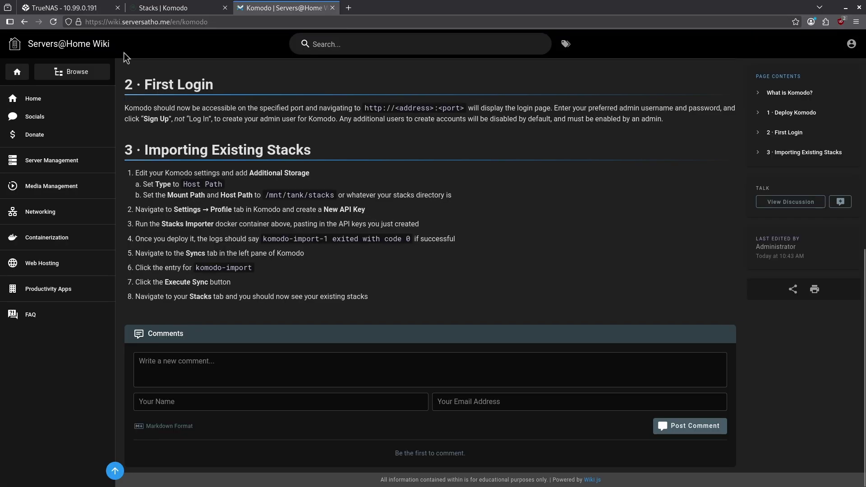
{"action": "left_click", "coordinate": [163, 8]}
{"action": "type", "text": "a"}
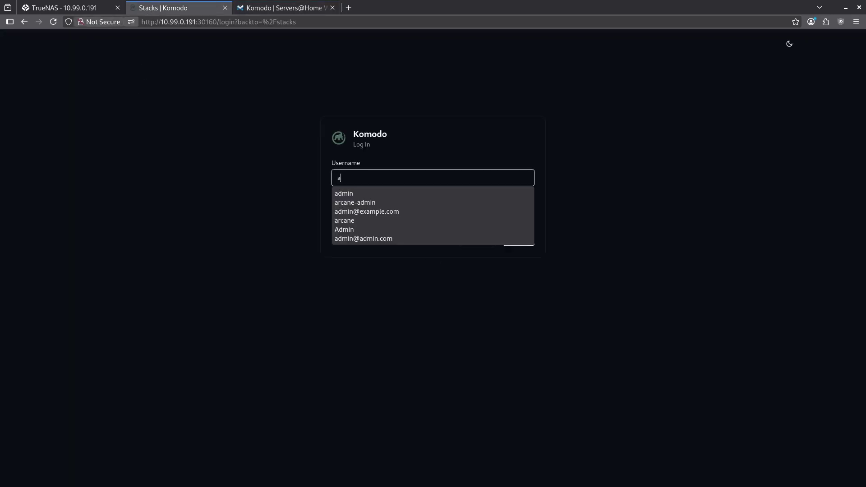
{"action": "key", "text": "Down"}
{"action": "key", "text": "Return"}
Create an API key named newkey in the Komodo profile settings
{"action": "left_click", "coordinate": [116, 389]}
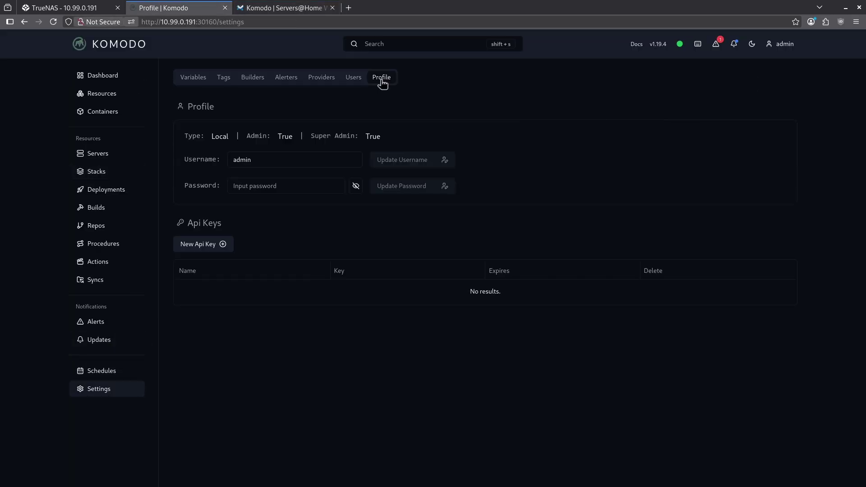
{"action": "left_click", "coordinate": [222, 244]}
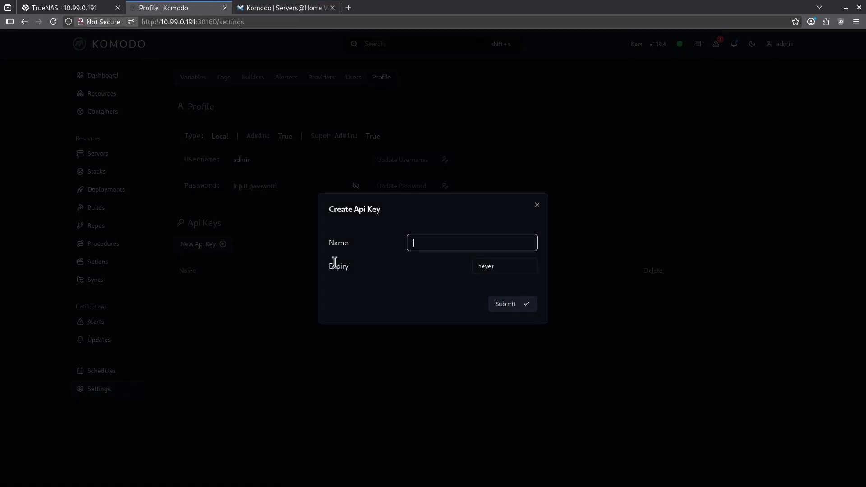
{"action": "type", "text": "newkey"}
{"action": "key", "text": "Return"}
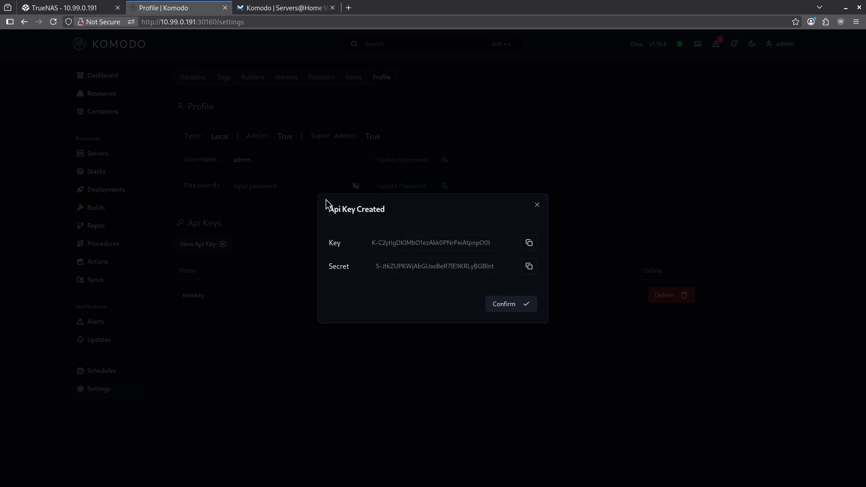
{"action": "left_click", "coordinate": [288, 7]}
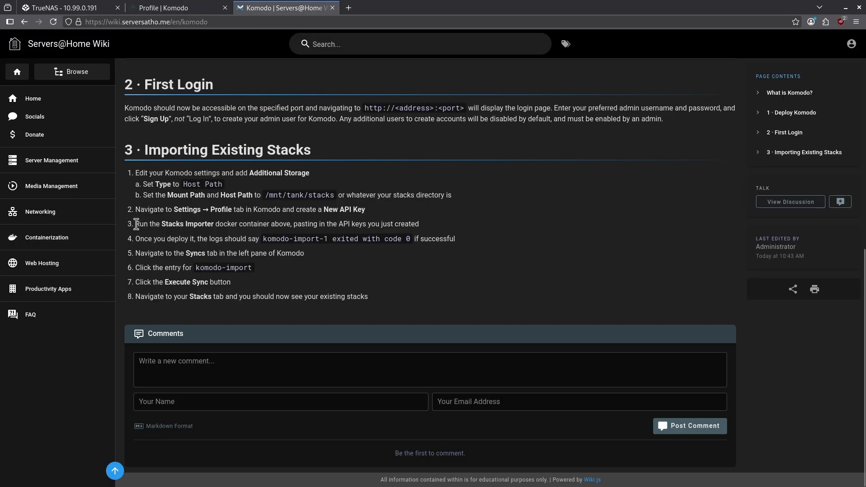
Show the wiki's Stacks Importer compose example with its blank API_KEY and API_SECRET
{"action": "left_click_drag", "start_coordinate": [139, 225], "coordinate": [277, 227]}
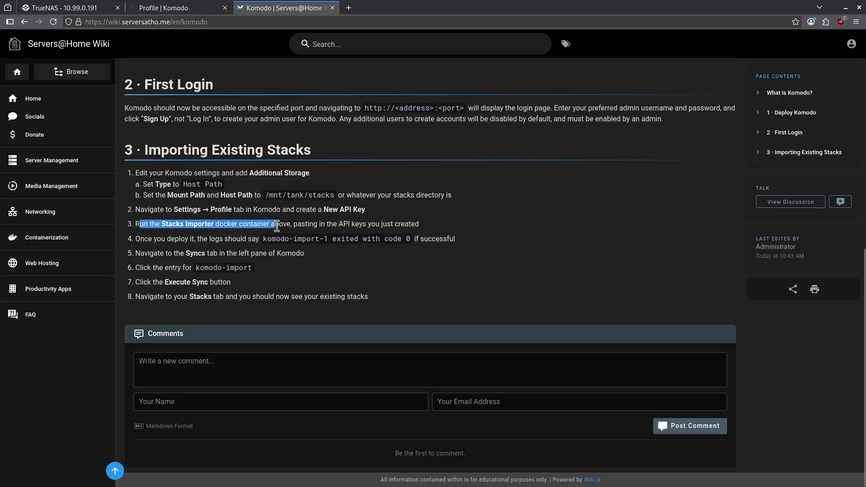
{"action": "scroll", "coordinate": [299, 223], "scroll_direction": "up", "scroll_amount": 8}
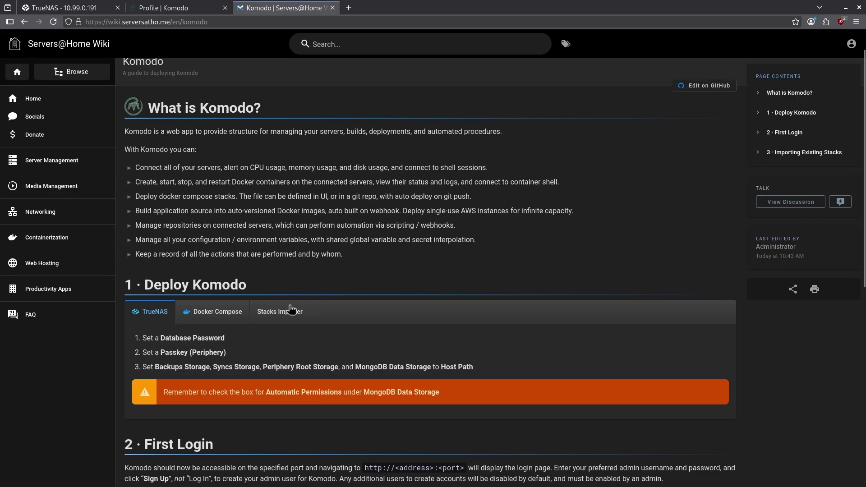
{"action": "left_click", "coordinate": [291, 311]}
{"action": "scroll", "coordinate": [288, 316], "scroll_direction": "down", "scroll_amount": 2}
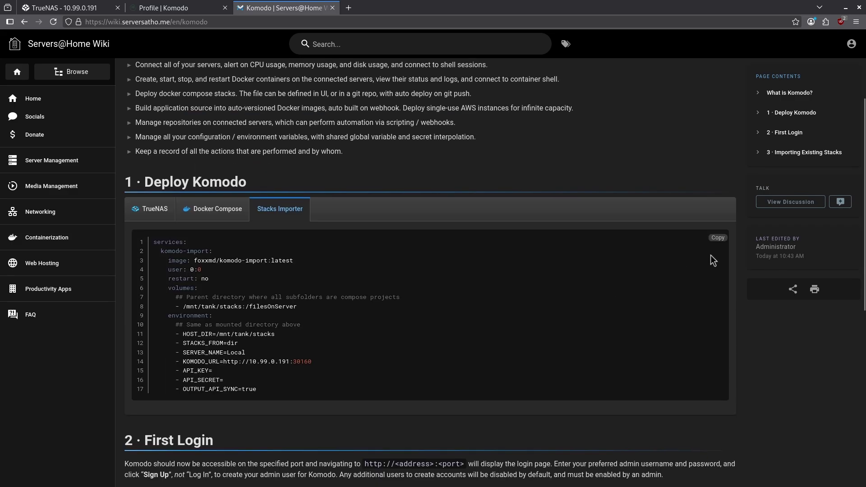
Reopen Komodo in a private tab and create a UI-defined stack with the importer compose pasted in
{"action": "left_click", "coordinate": [180, 8]}
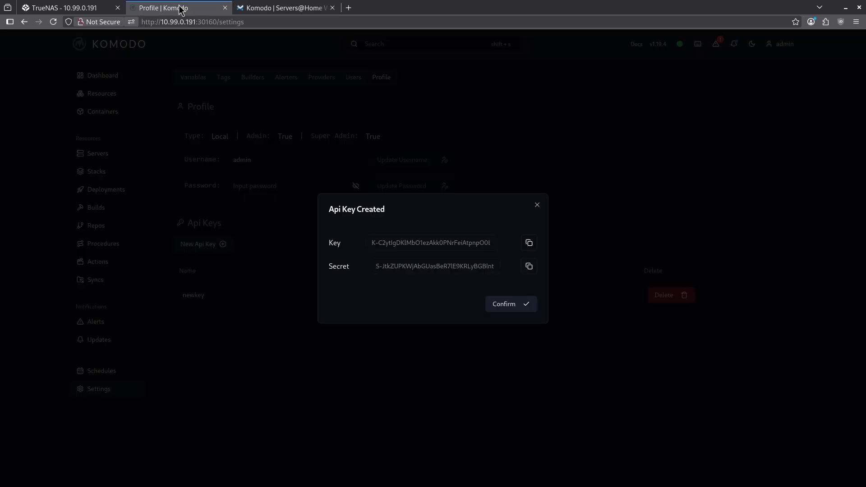
{"action": "right_click", "coordinate": [180, 9]}
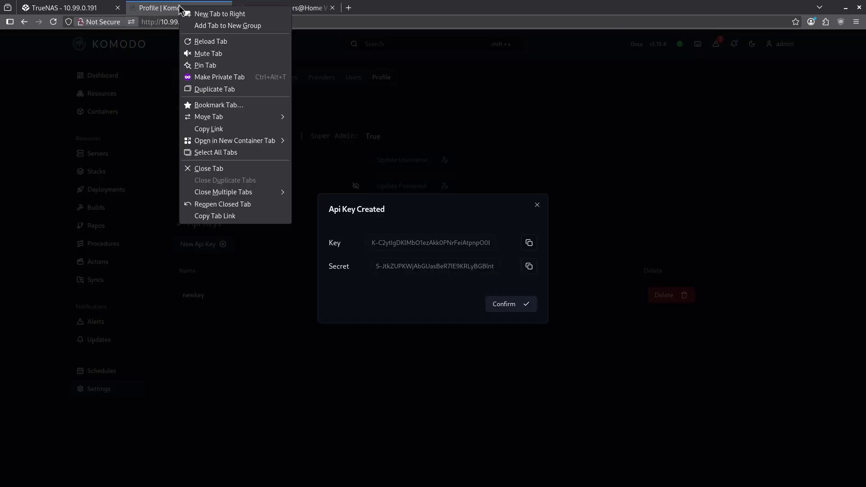
{"action": "left_click", "coordinate": [220, 82]}
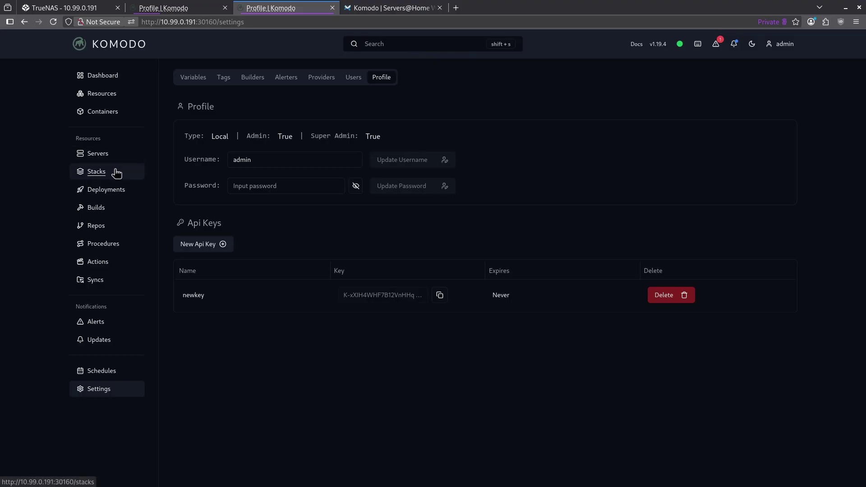
{"action": "left_click", "coordinate": [121, 175]}
{"action": "left_click", "coordinate": [216, 128]}
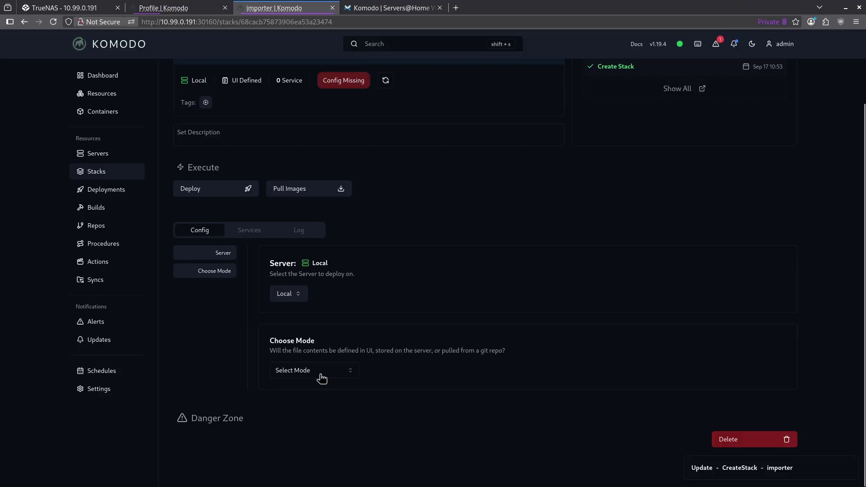
{"action": "left_click", "coordinate": [320, 377]}
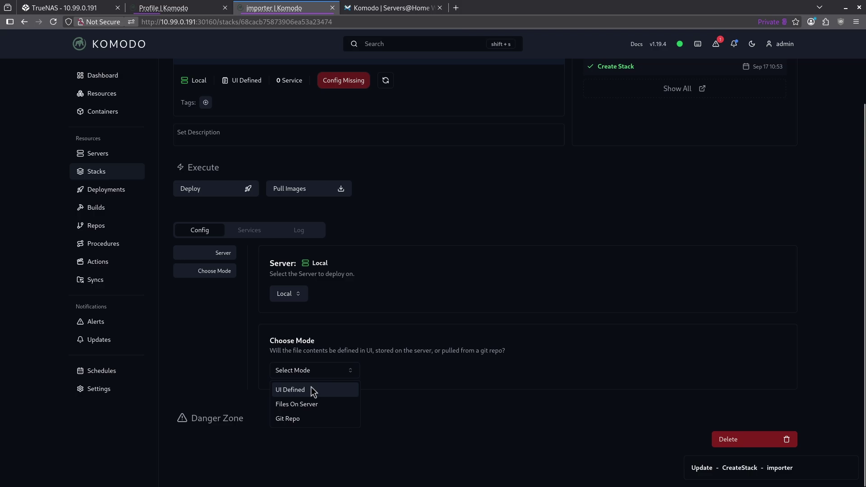
{"action": "left_click", "coordinate": [312, 390]}
{"action": "scroll", "coordinate": [447, 284], "scroll_direction": "down", "scroll_amount": 3}
{"action": "left_click_drag", "start_coordinate": [344, 347], "coordinate": [288, 228]}
{"action": "key", "text": "ctrl+a"}
{"action": "key", "text": "ctrl+v"}
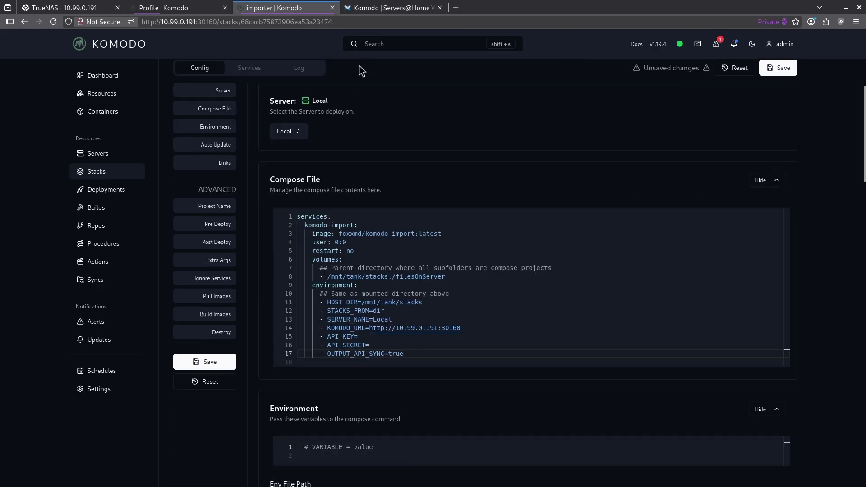
Fill in the new API key and secret in the compose file and save the stack
{"action": "left_click", "coordinate": [170, 8]}
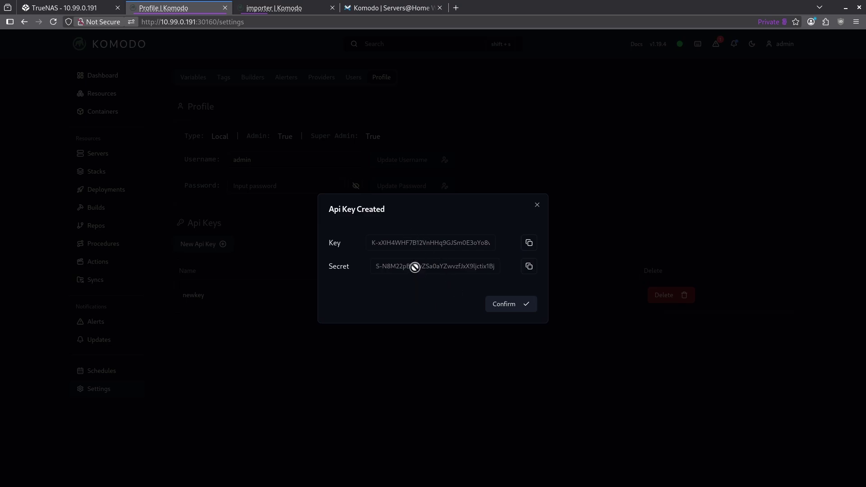
{"action": "key", "text": "ctrl+Tab"}
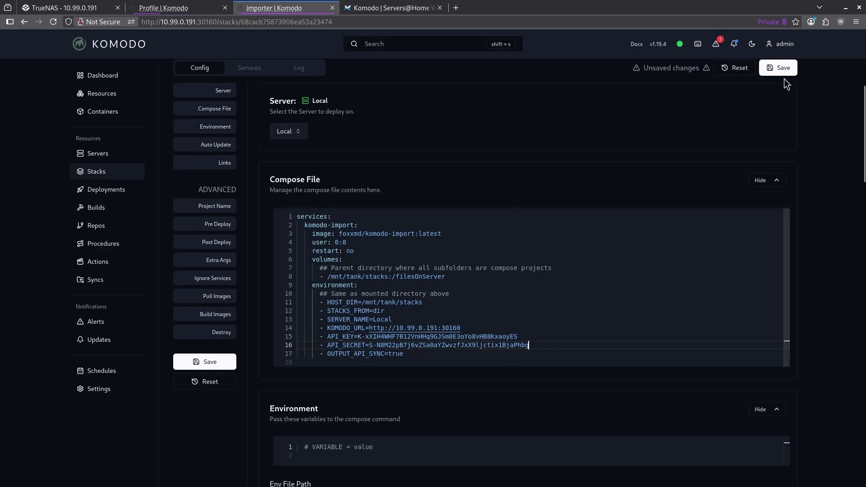
{"action": "left_click", "coordinate": [777, 68]}
{"action": "left_click", "coordinate": [569, 388]}
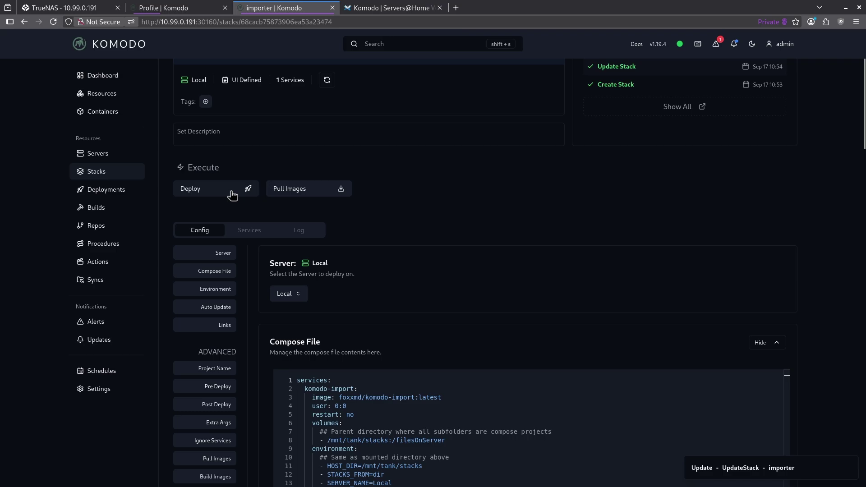
Deploy the importer stack and check the log ends with Done!
{"action": "left_click", "coordinate": [234, 197]}
{"action": "left_click", "coordinate": [237, 199]}
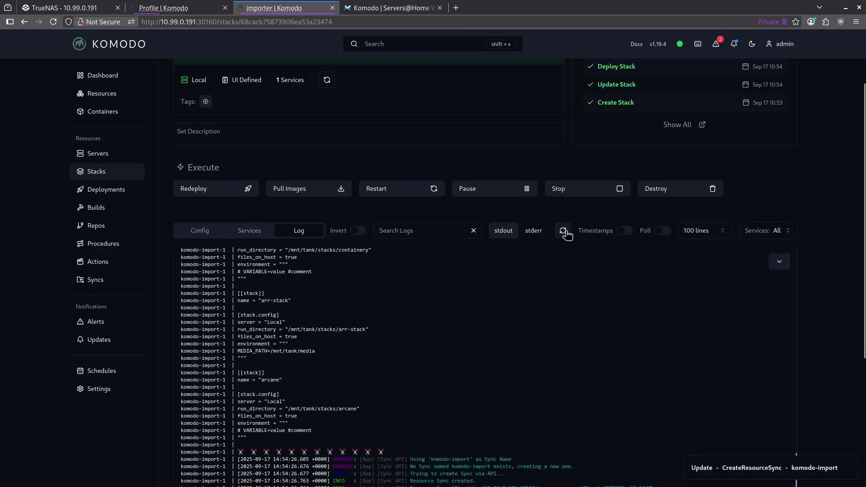
{"action": "scroll", "coordinate": [406, 311], "scroll_direction": "down", "scroll_amount": 5}
{"action": "left_click_drag", "start_coordinate": [404, 296], "coordinate": [377, 293]}
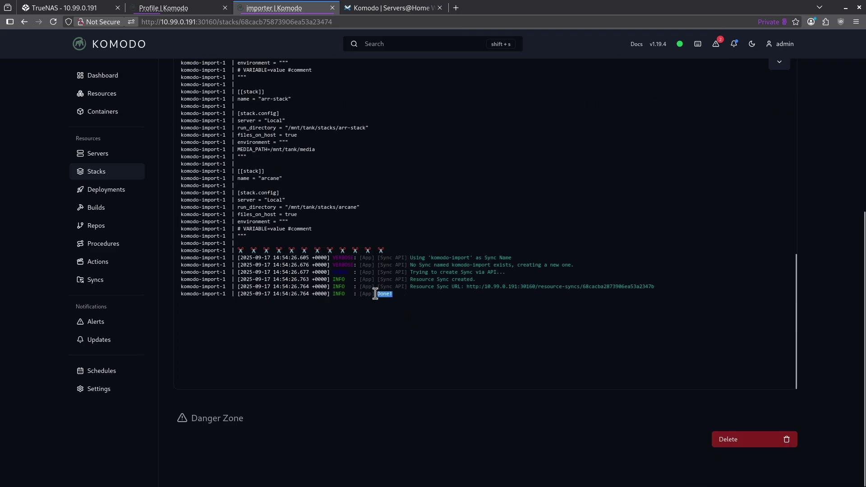
{"action": "left_click", "coordinate": [379, 293]}
{"action": "left_click", "coordinate": [116, 282]}
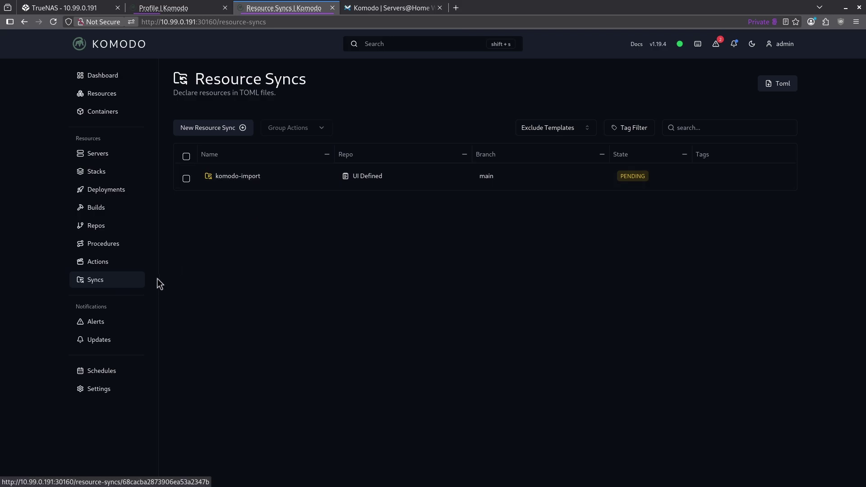
Open the komodo-import sync and review the run directories in its resource file
{"action": "left_click", "coordinate": [226, 177]}
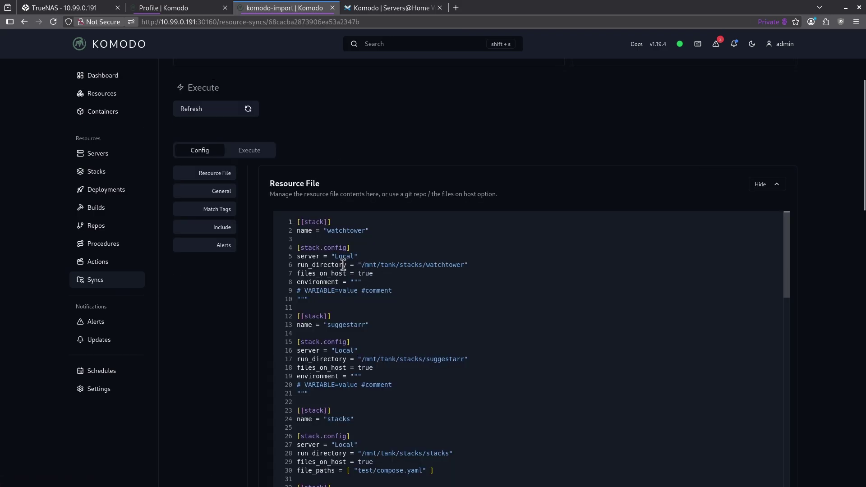
{"action": "left_click_drag", "start_coordinate": [365, 265], "coordinate": [449, 265]}
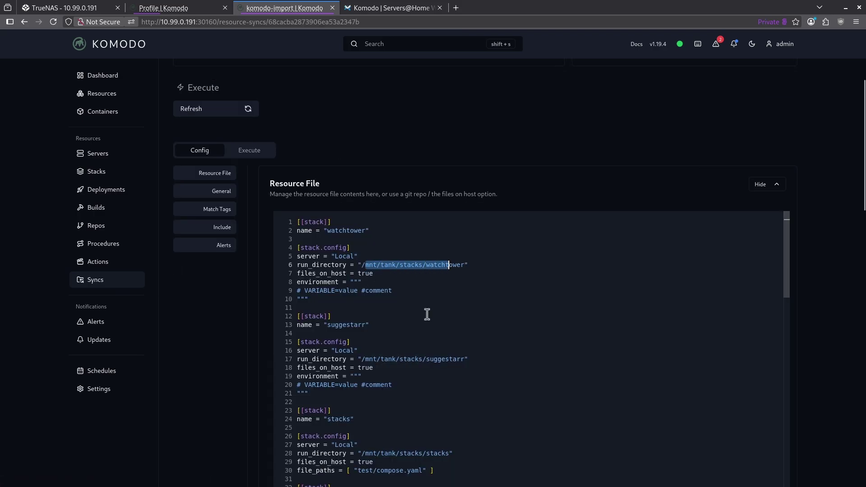
{"action": "double_click", "coordinate": [385, 358]}
{"action": "left_click_drag", "start_coordinate": [372, 453], "coordinate": [450, 452]}
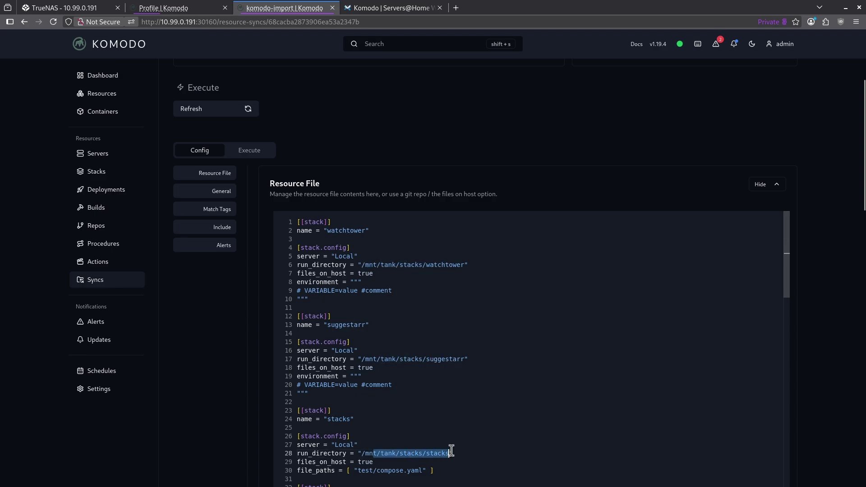
Execute the komodo-import sync, confirming with its name
{"action": "left_click", "coordinate": [263, 155]}
{"action": "left_click", "coordinate": [297, 110]}
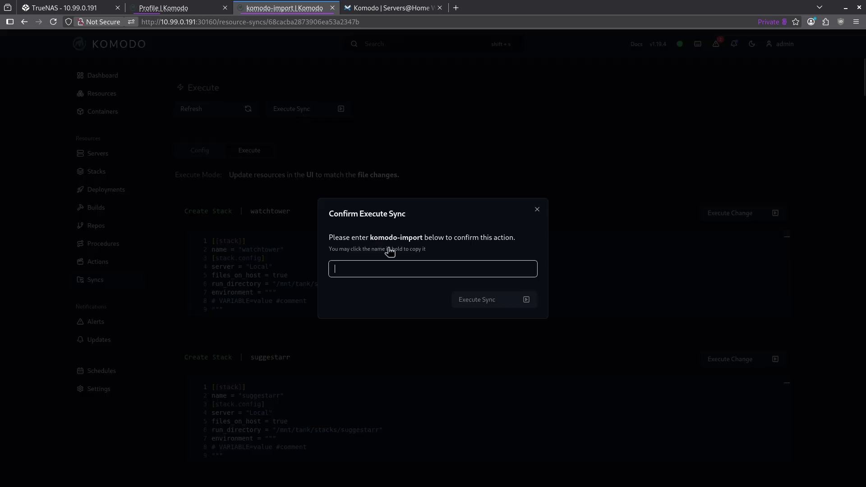
{"action": "left_click_drag", "start_coordinate": [370, 238], "coordinate": [413, 268]}
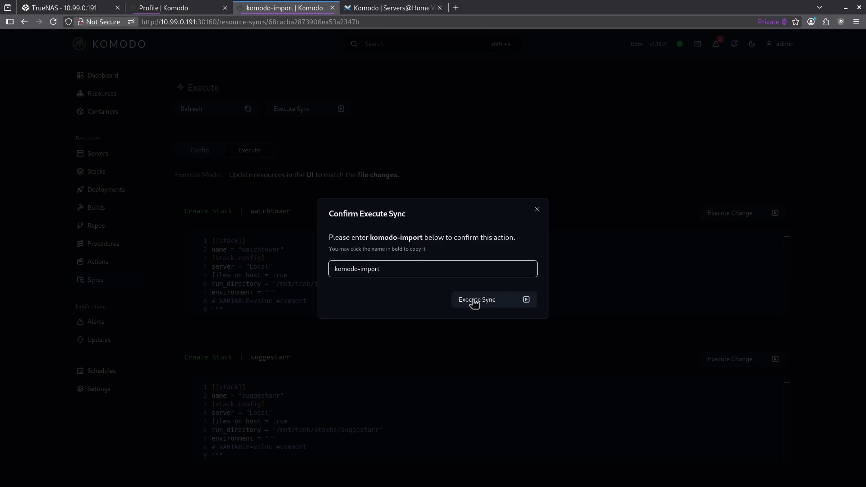
{"action": "left_click", "coordinate": [473, 300]}
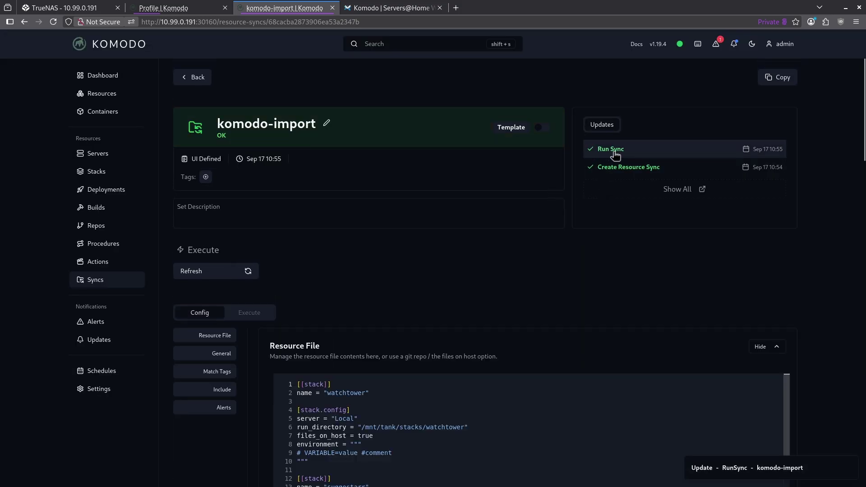
Open the gotify stack from the Stacks list and review its config and compose.yaml contents
{"action": "left_click", "coordinate": [124, 173]}
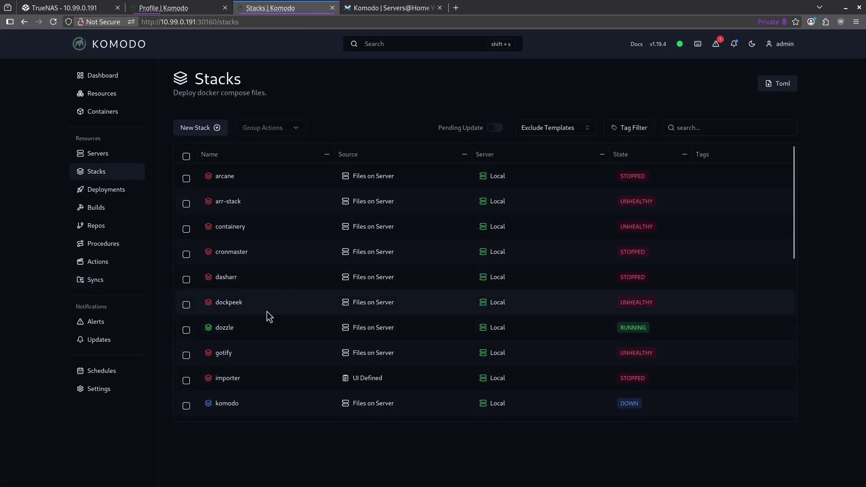
{"action": "left_click", "coordinate": [225, 354]}
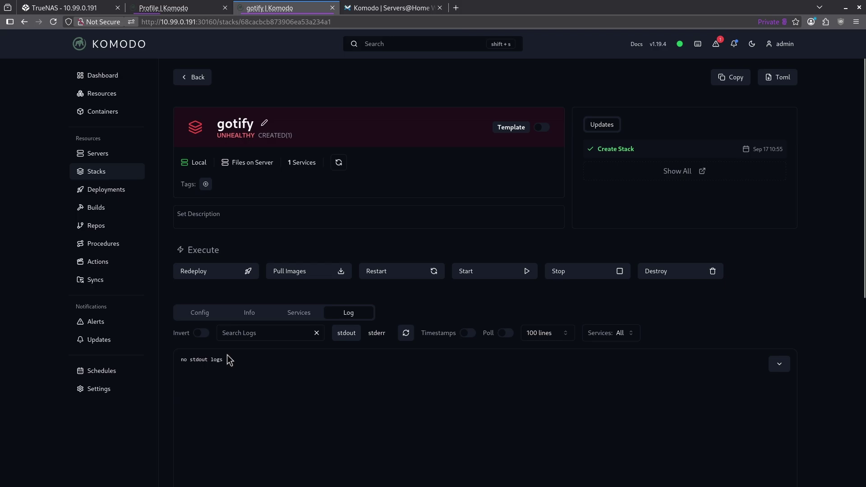
{"action": "scroll", "coordinate": [271, 270], "scroll_direction": "down", "scroll_amount": 5}
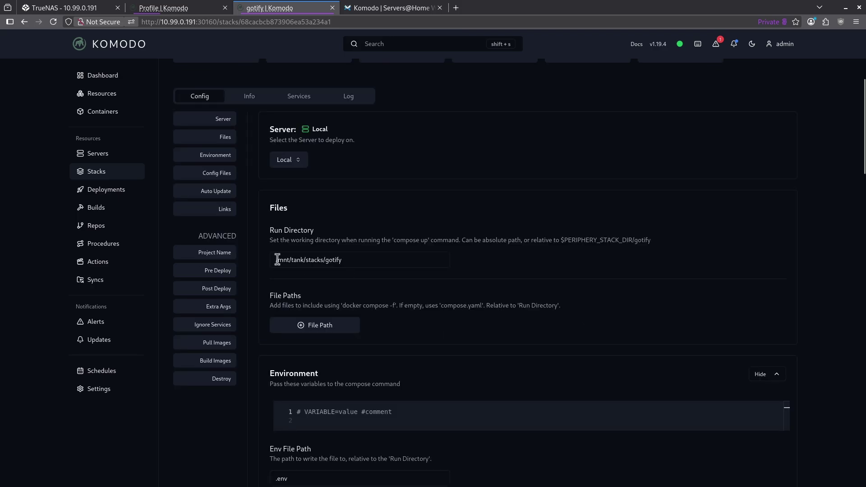
{"action": "left_click_drag", "start_coordinate": [277, 260], "coordinate": [349, 260]}
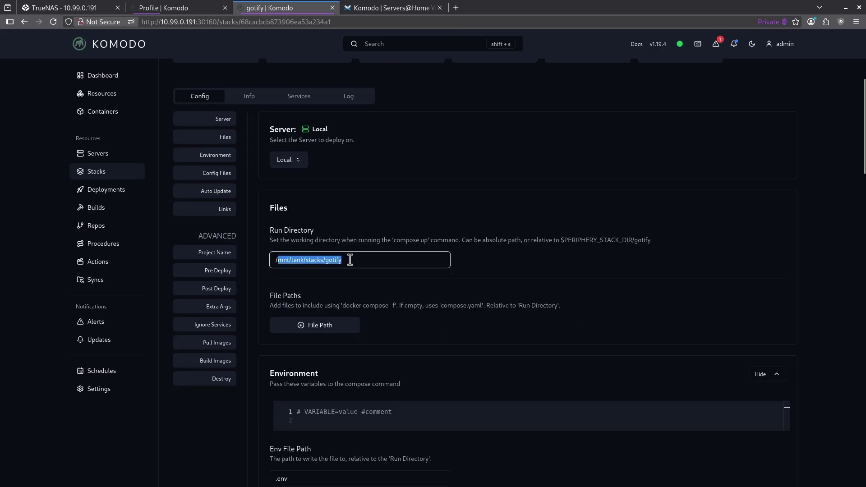
{"action": "left_click", "coordinate": [248, 100]}
{"action": "scroll", "coordinate": [295, 311], "scroll_direction": "down", "scroll_amount": 2}
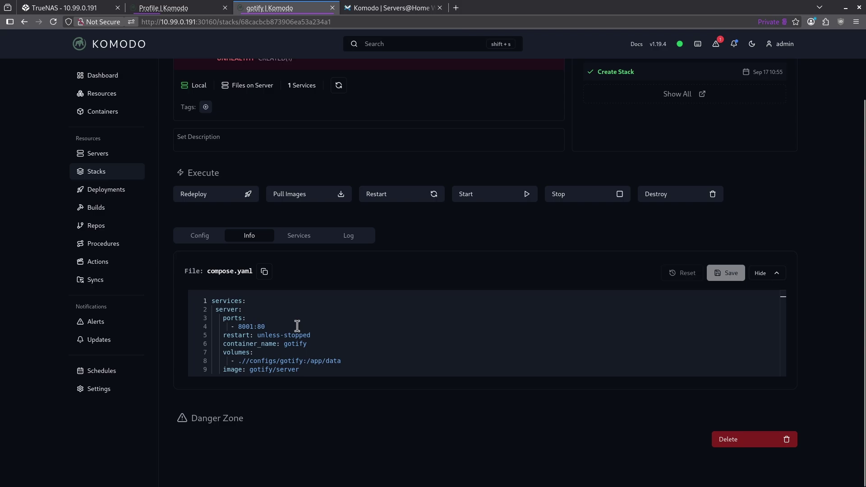
{"action": "scroll", "coordinate": [296, 325], "scroll_direction": "up", "scroll_amount": 2}
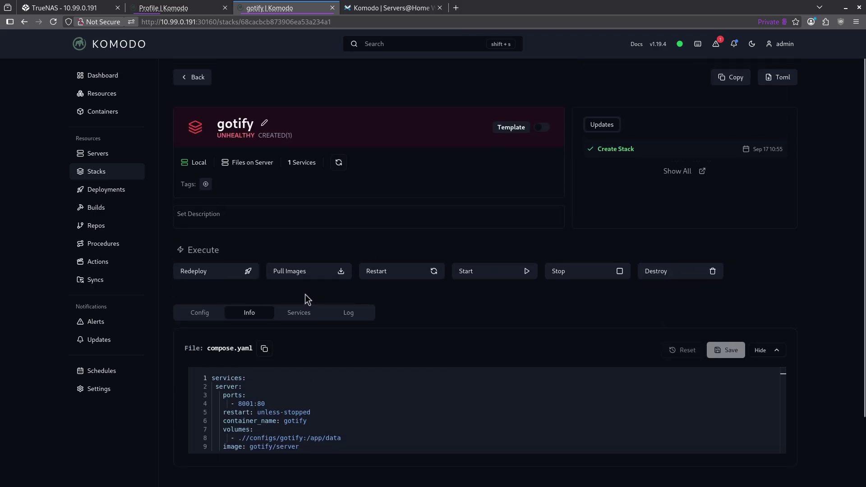
Start the gotify stack, skipping redeploy, then check its login page on port 8001 and close it
{"action": "left_click", "coordinate": [221, 275]}
{"action": "left_click", "coordinate": [380, 345]}
{"action": "left_click", "coordinate": [468, 273]}
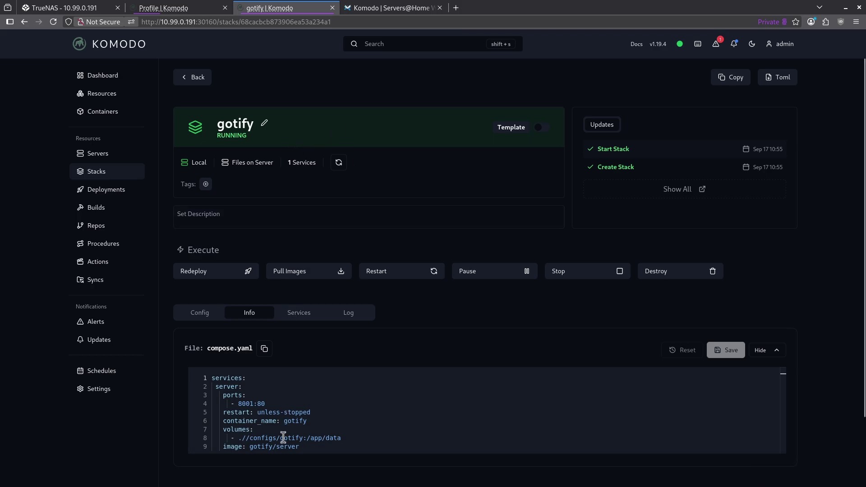
{"action": "left_click", "coordinate": [286, 161]}
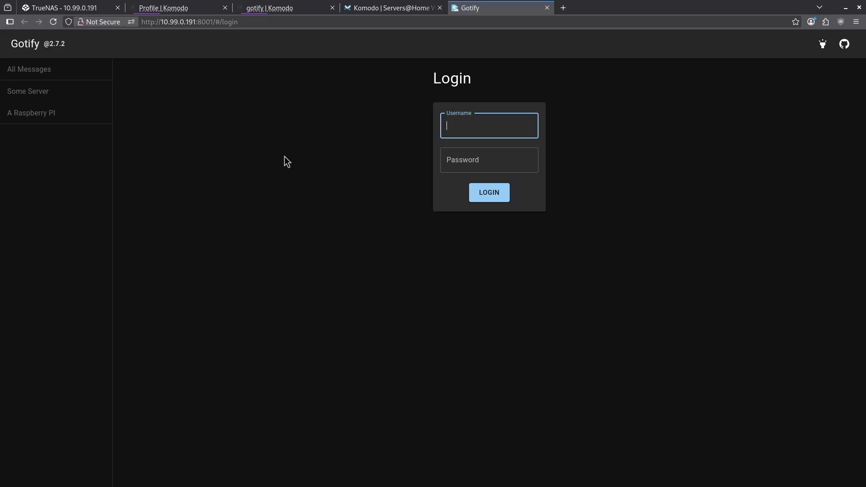
{"action": "left_click", "coordinate": [547, 8]}
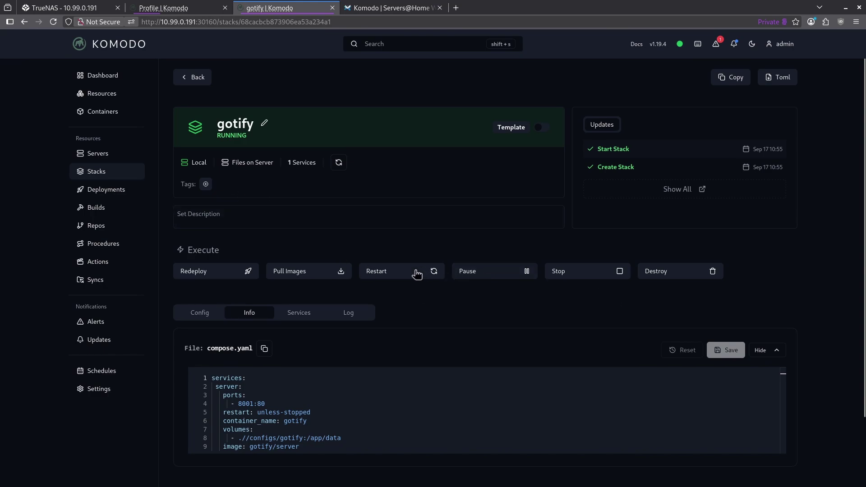
Stop the gotify stack by confirming its name, then return to Stacks and the Dashboard window
{"action": "left_click", "coordinate": [595, 276]}
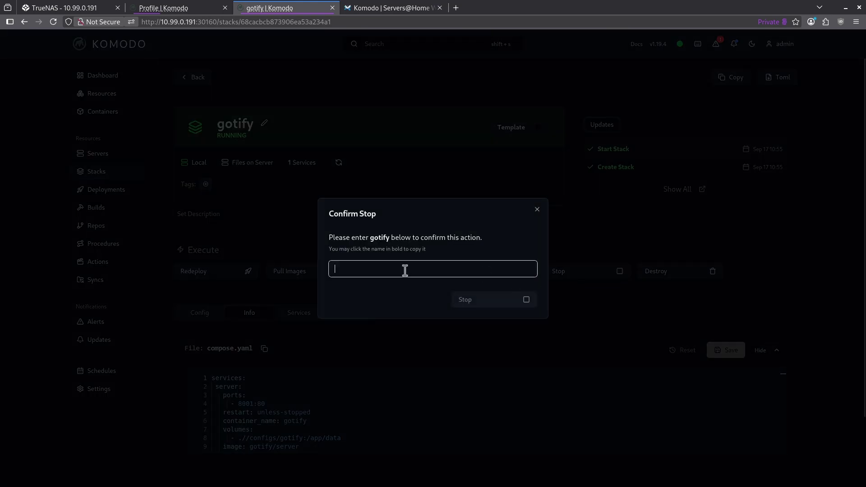
{"action": "double_click", "coordinate": [379, 238]}
{"action": "left_click", "coordinate": [413, 270]}
{"action": "type", "text": "gotify"}
{"action": "key", "text": "Return"}
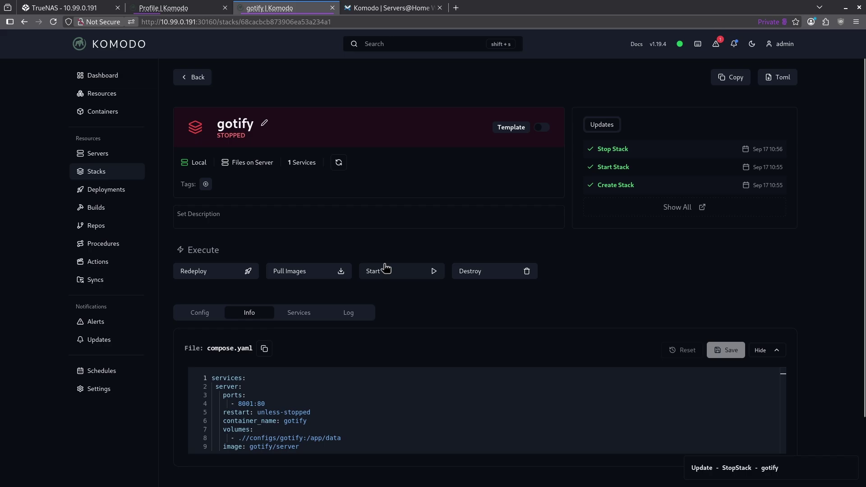
{"action": "left_click", "coordinate": [96, 171]}
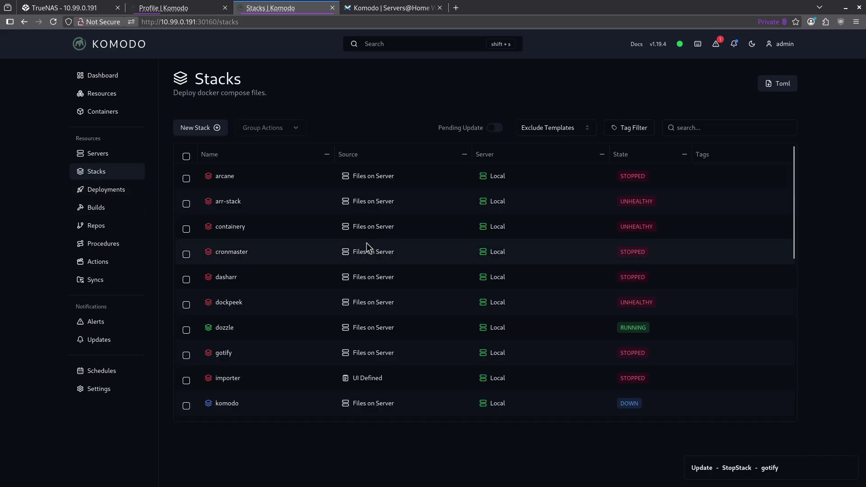
{"action": "key", "text": "alt+Tab"}
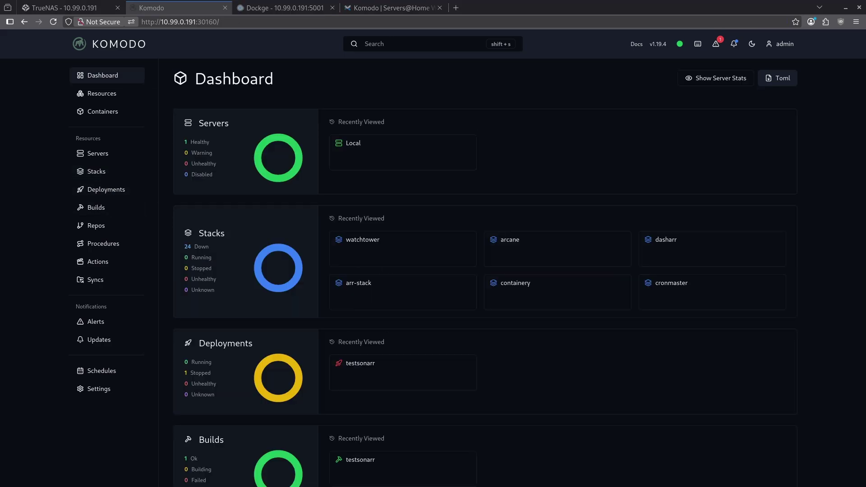